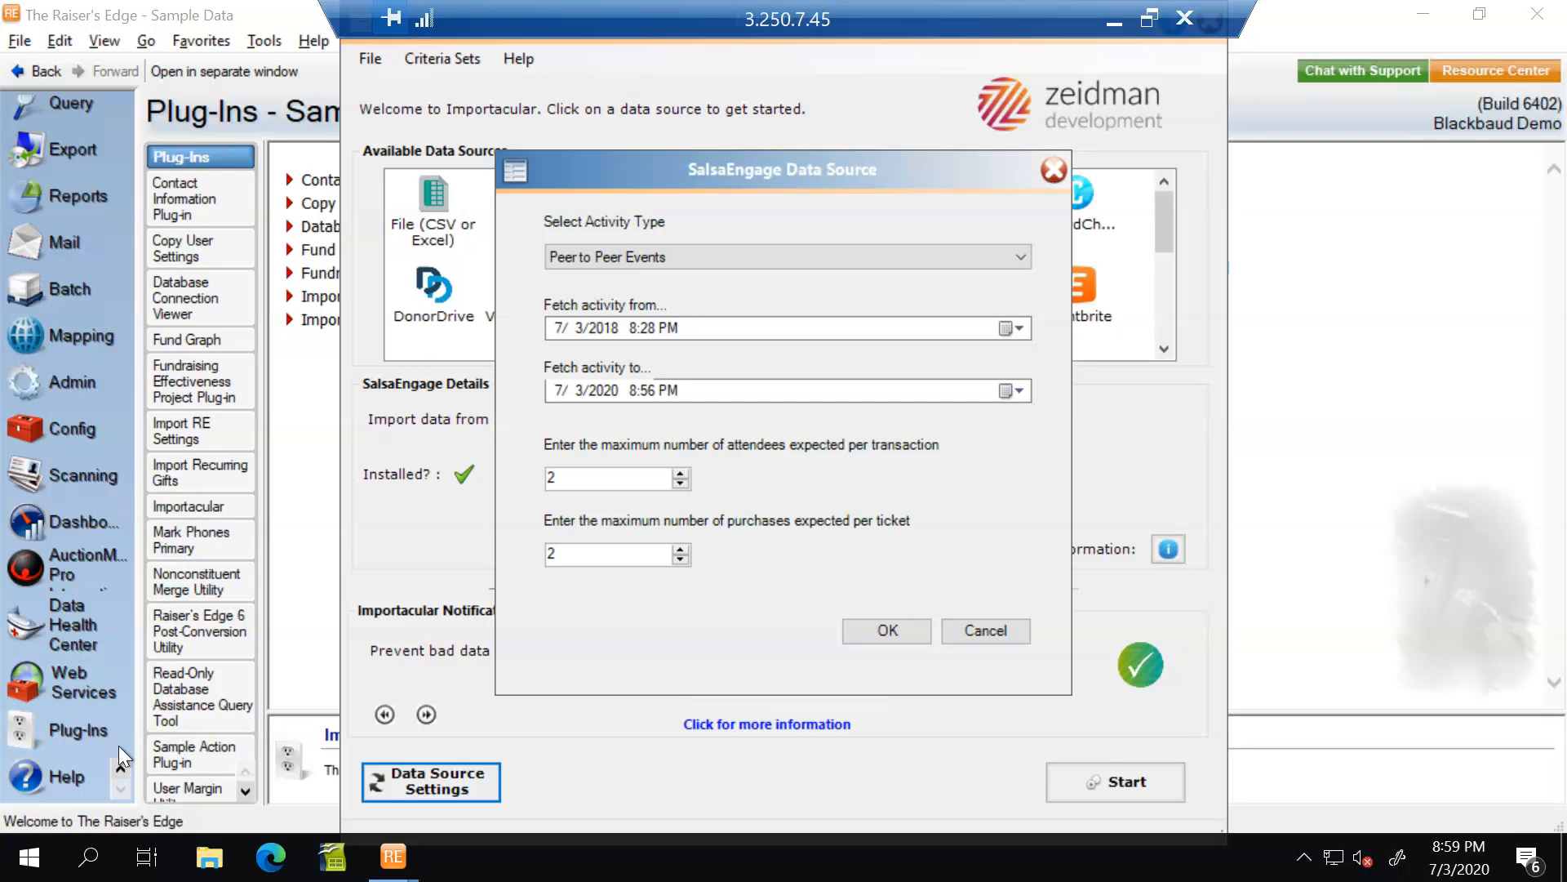
Accept the SalsaEngage Peer to Peer Events data source settings and open the P2P mapping template for editing.
left_click(894, 629)
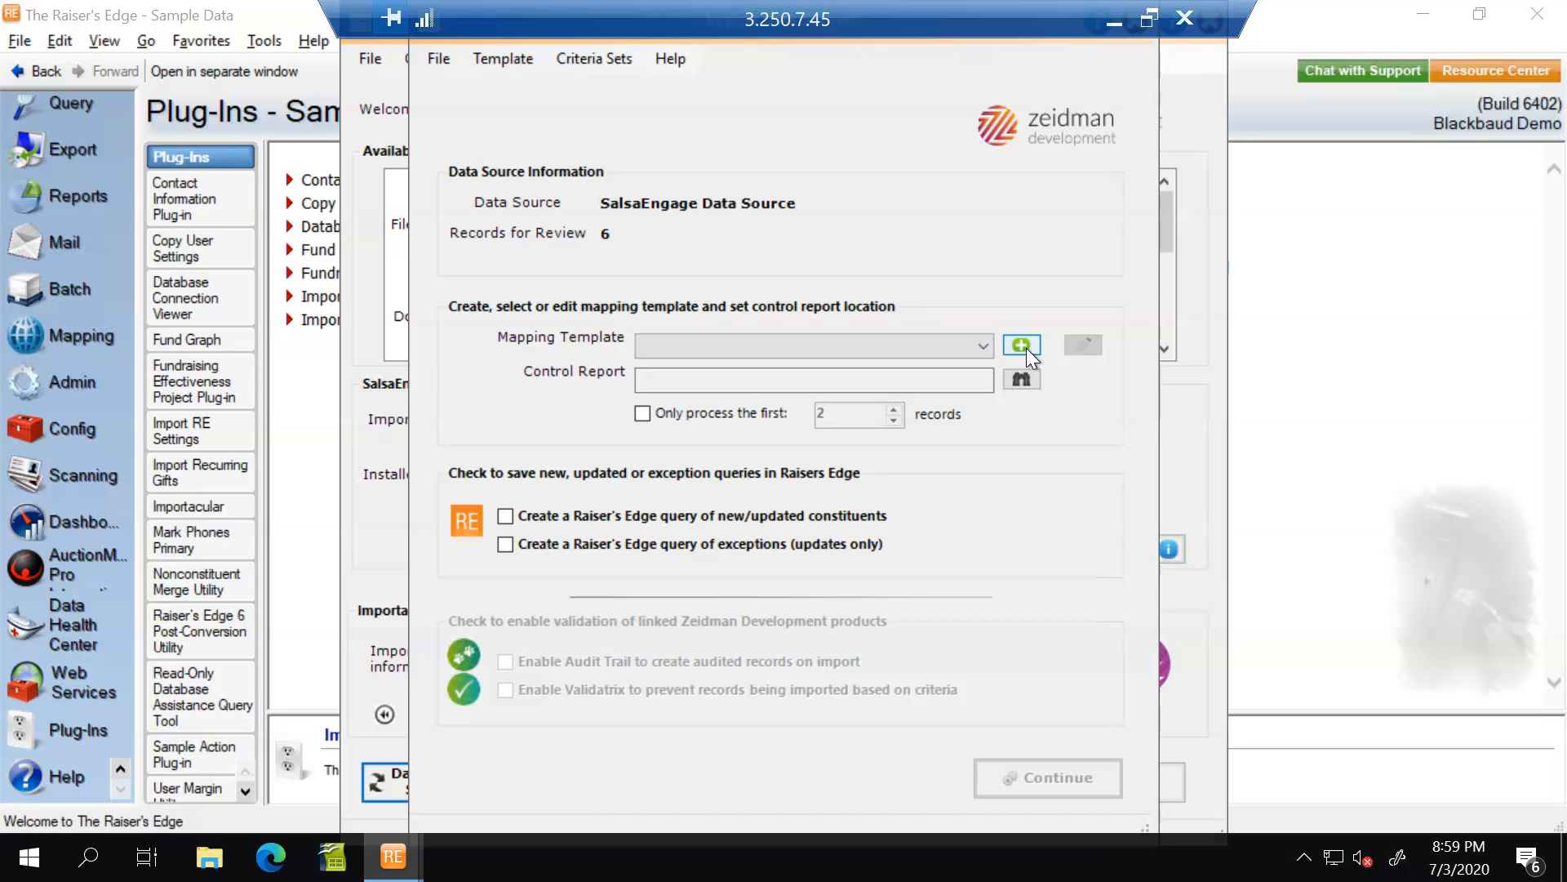
left_click(989, 340)
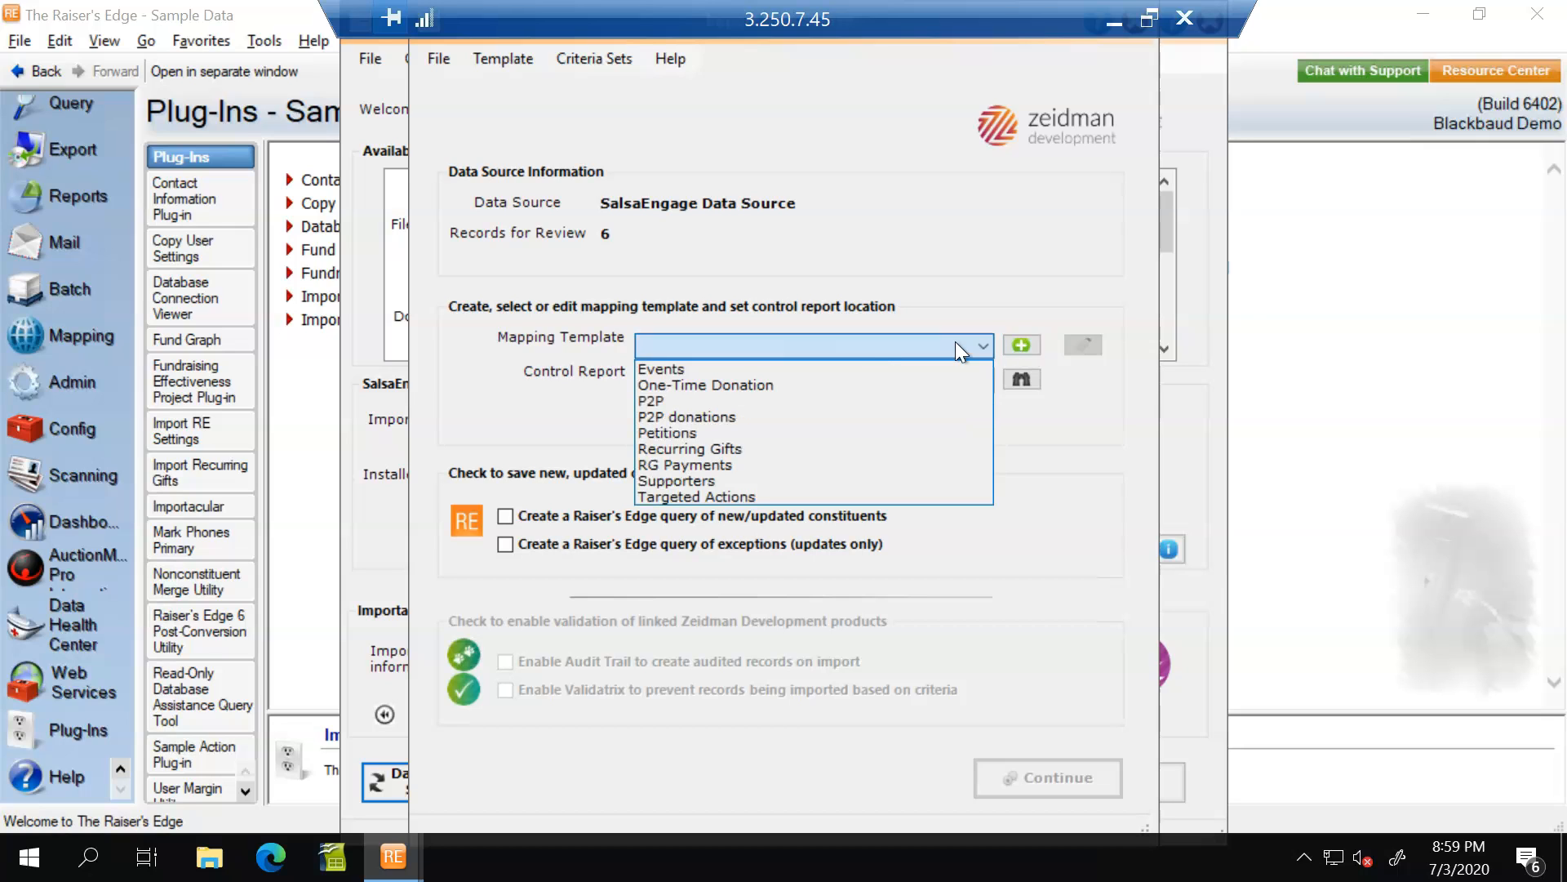
left_click(789, 401)
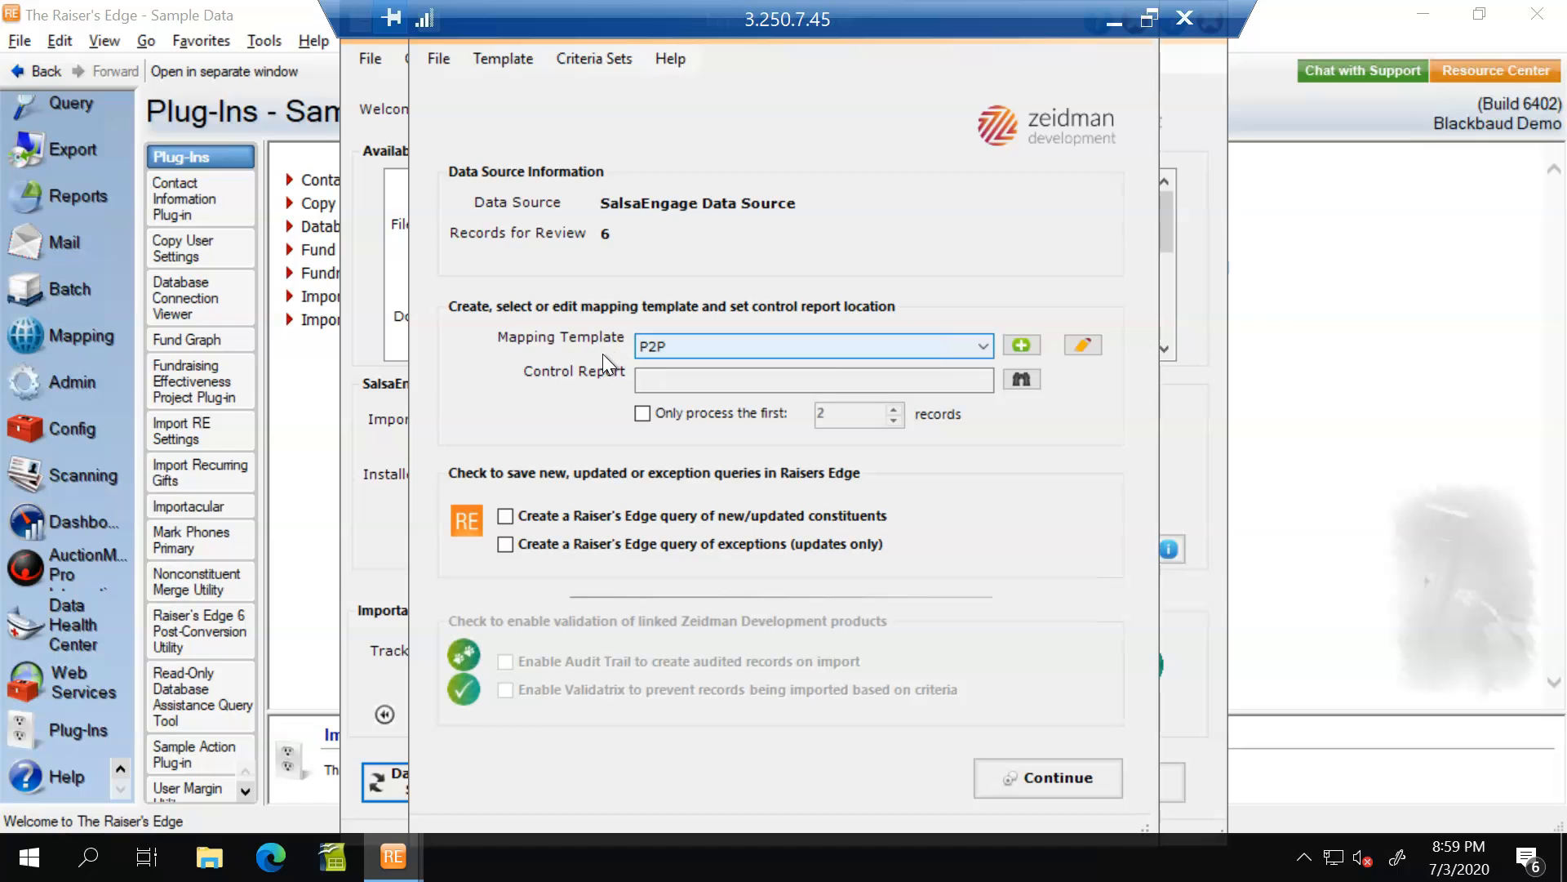
left_click(1081, 346)
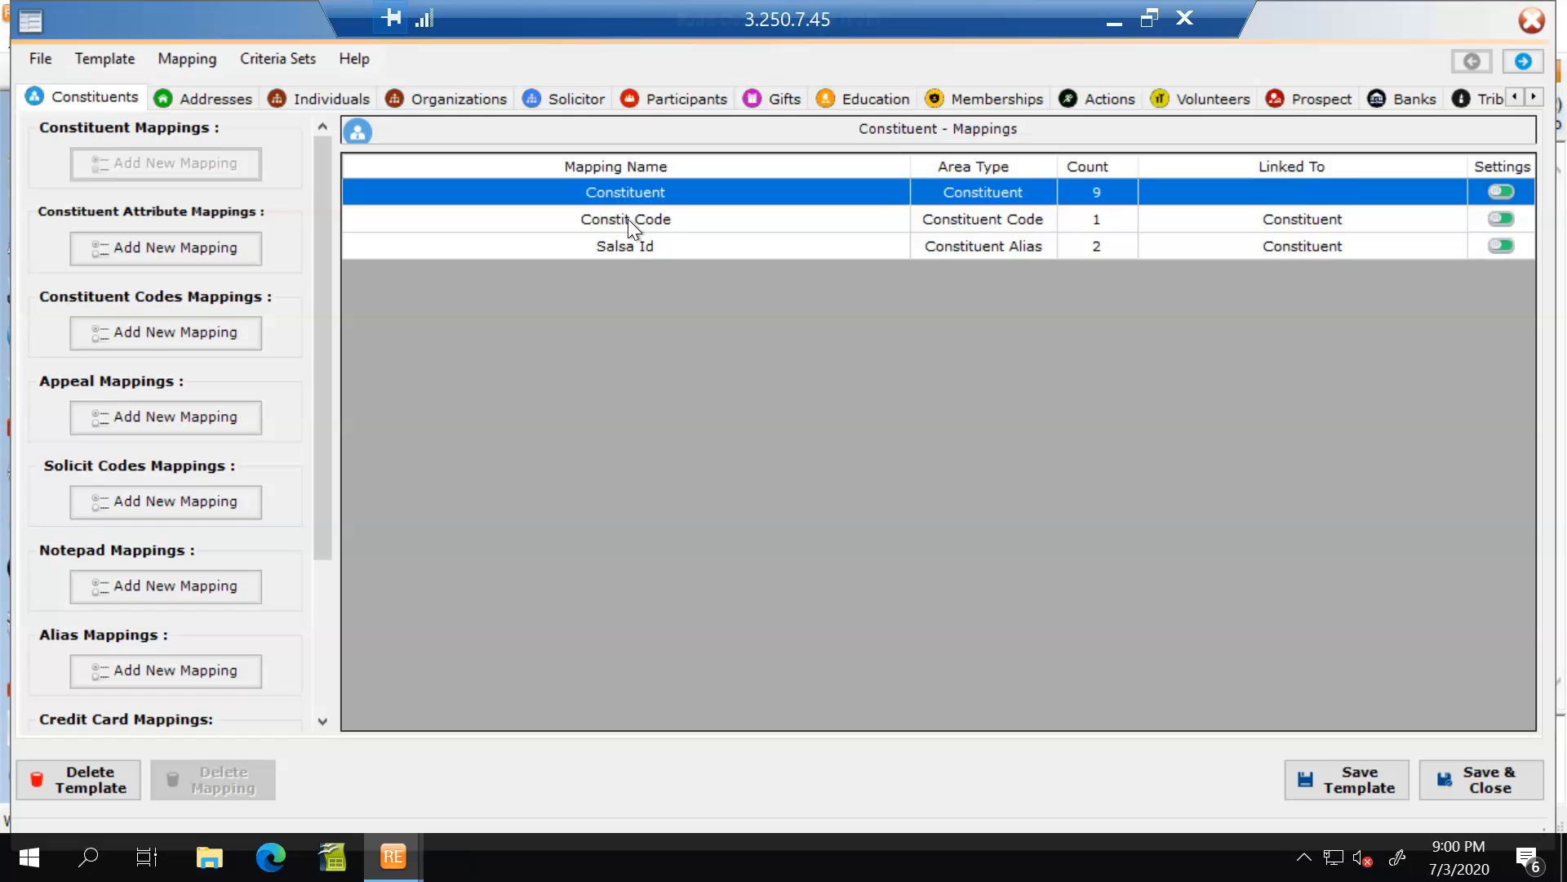
Review the Event Registration participant mapping, including the source fields offered for Event Name/ID, and save the mapping.
left_click(666, 98)
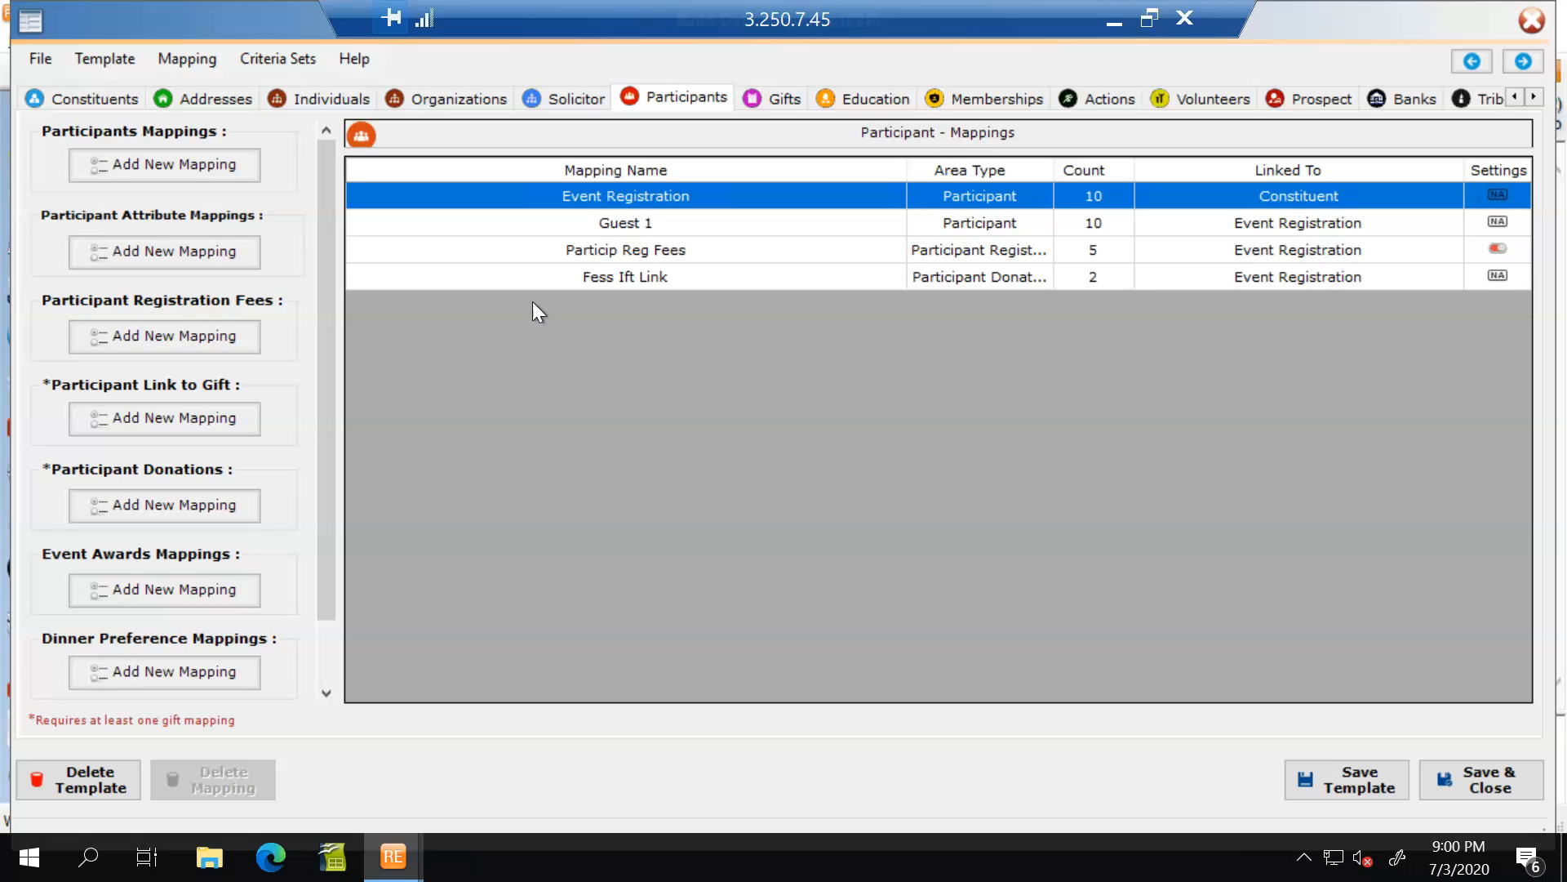
left_click(592, 202)
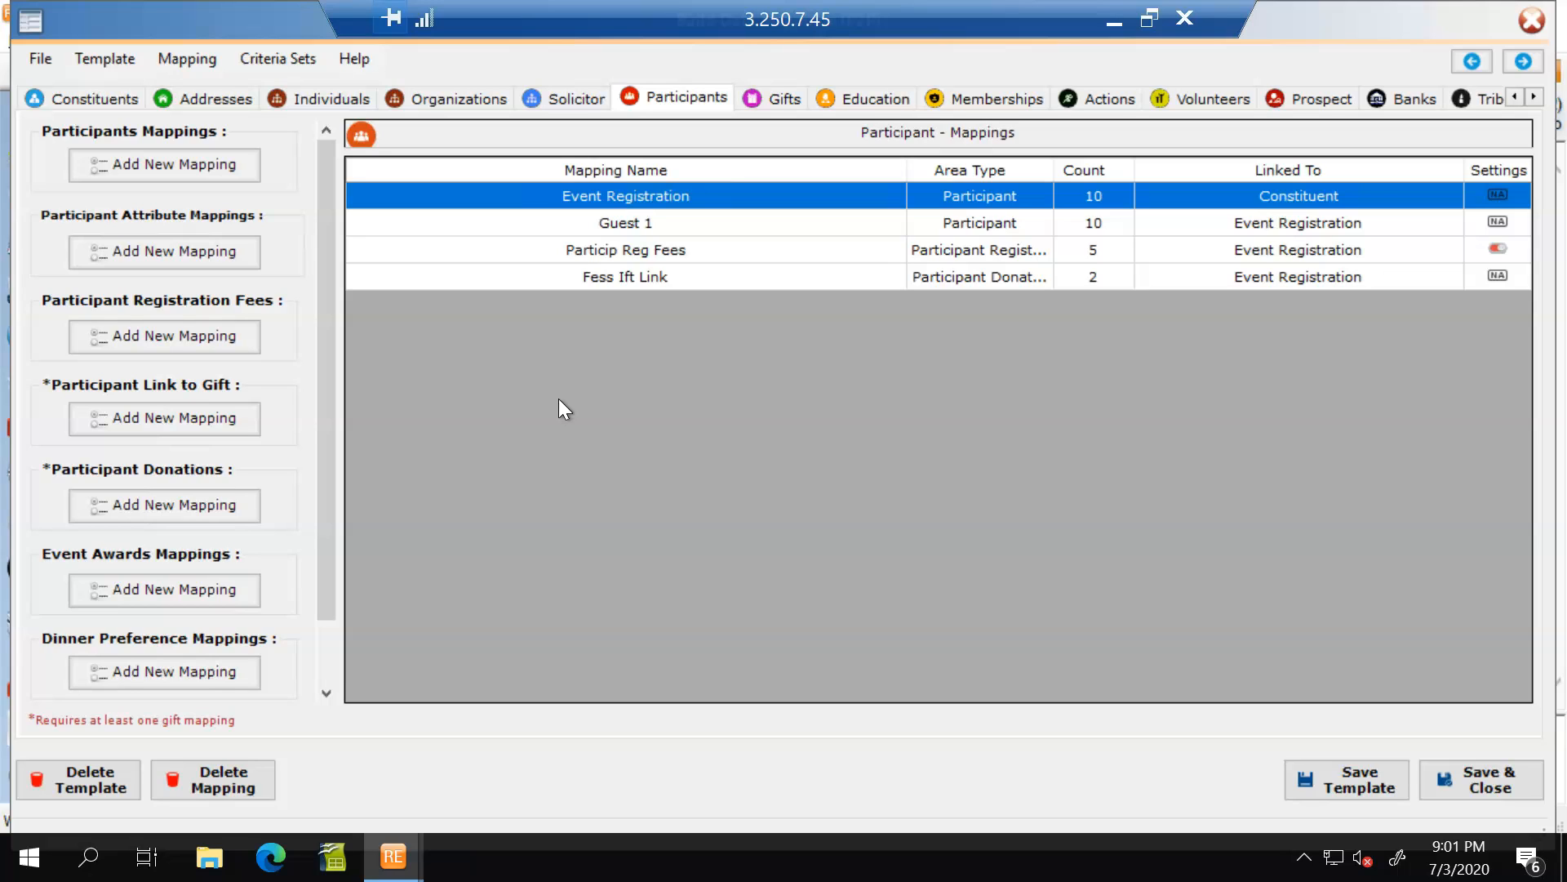
double_click(656, 199)
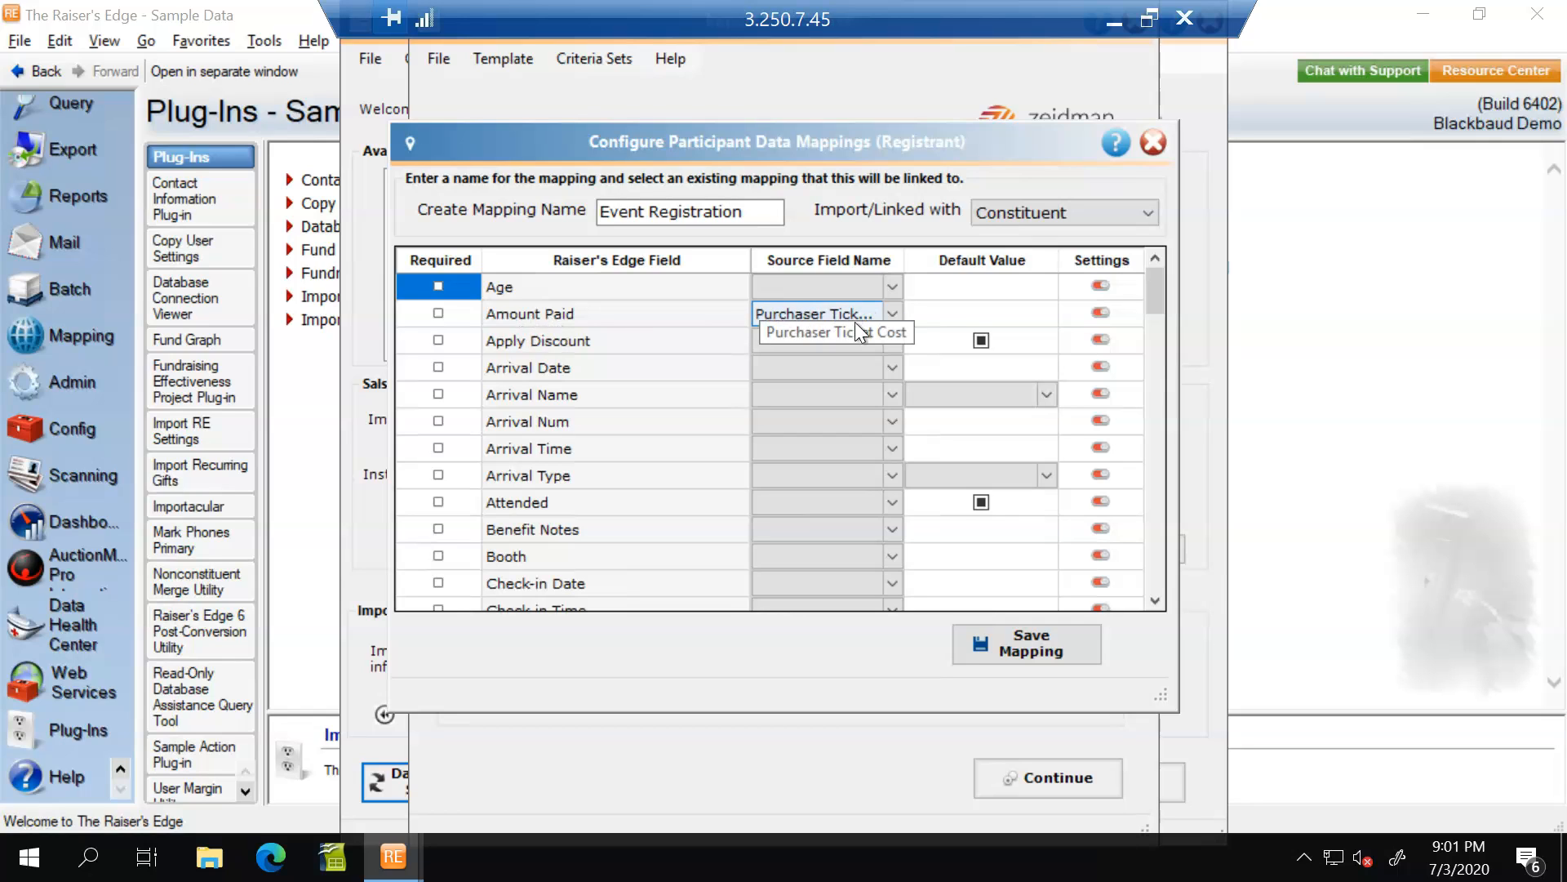
left_click_drag(1161, 597, 1160, 596)
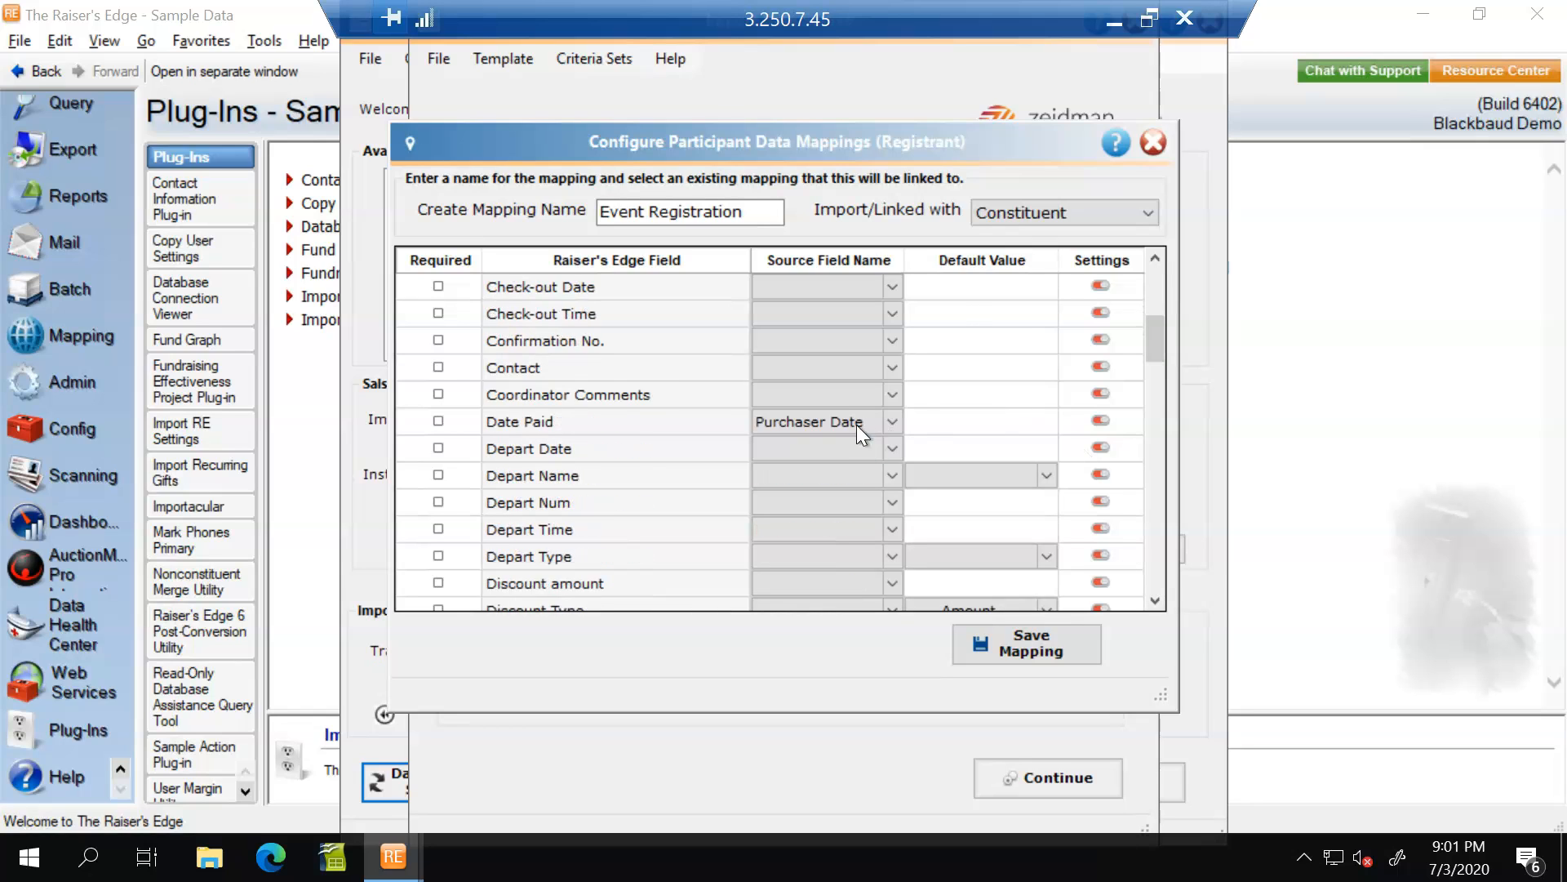
left_click_drag(1158, 598, 1157, 599)
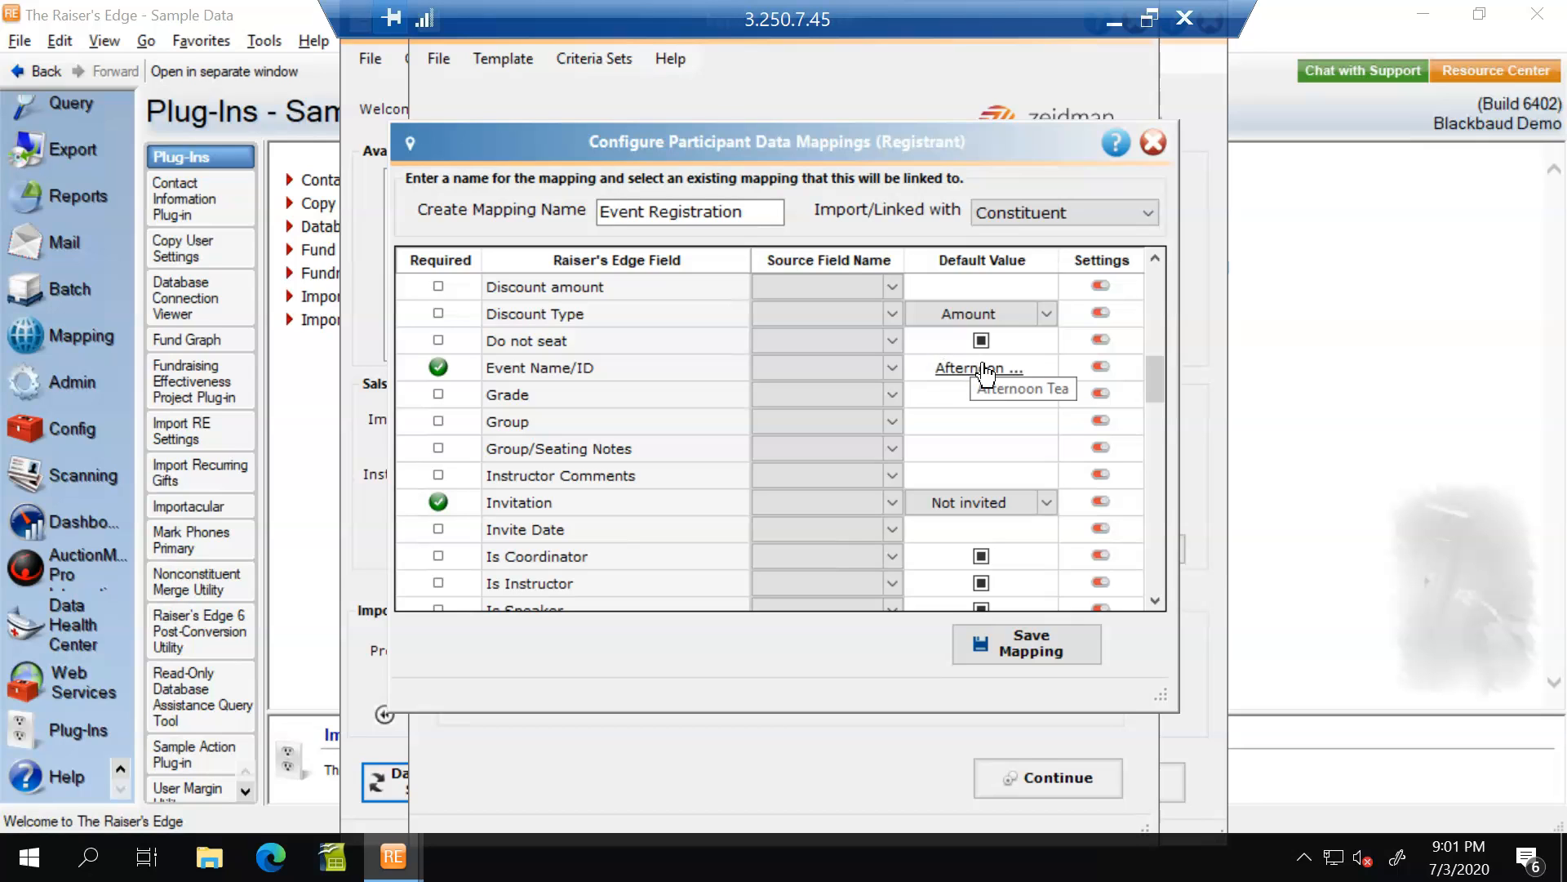
left_click(893, 371)
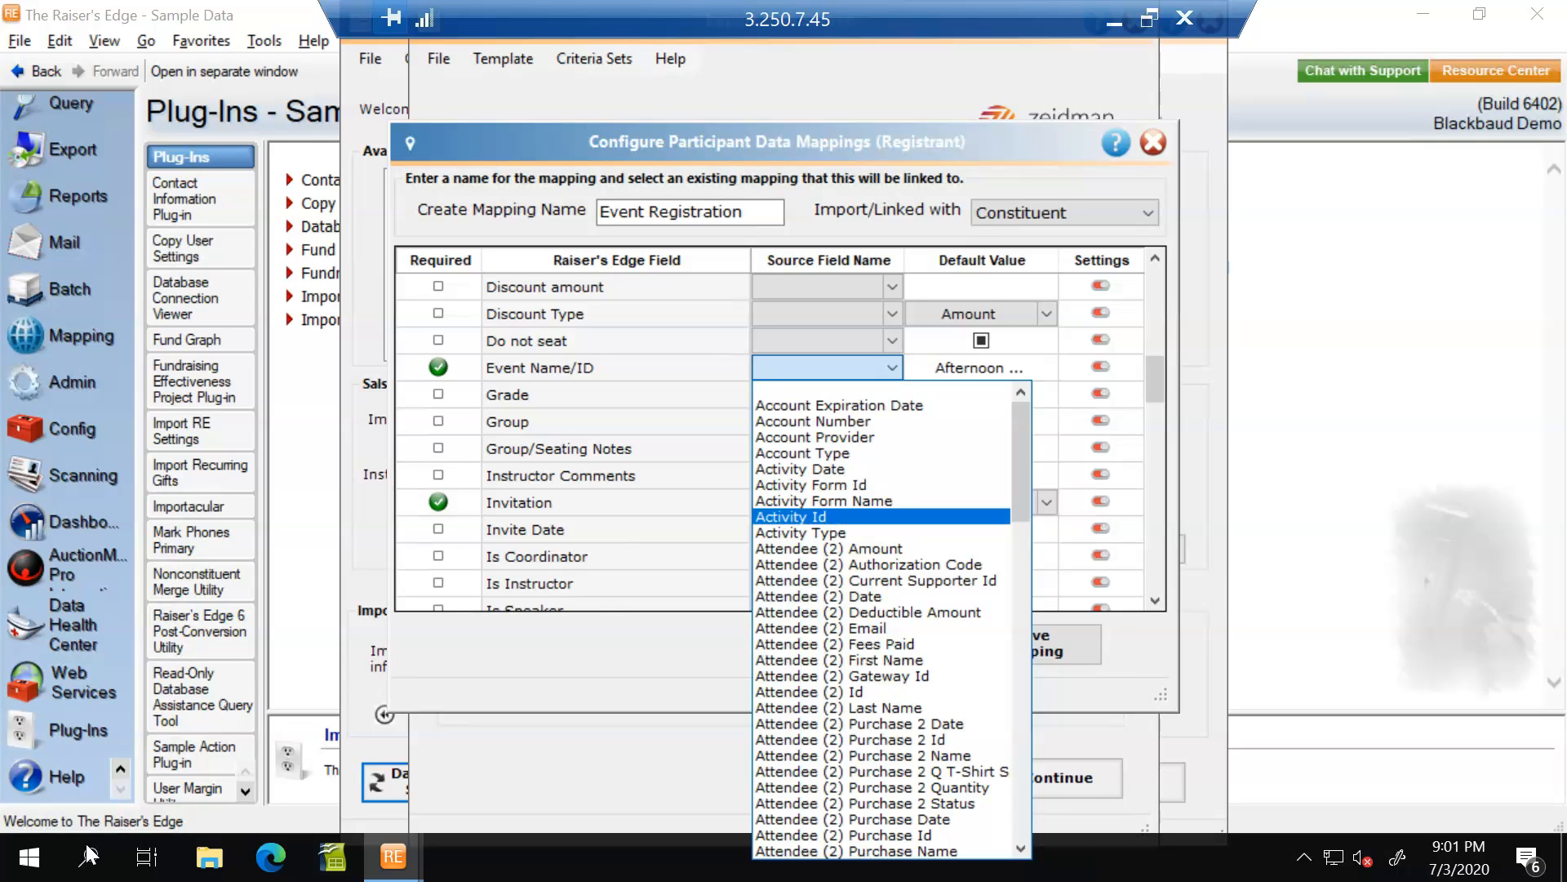
left_click(657, 577)
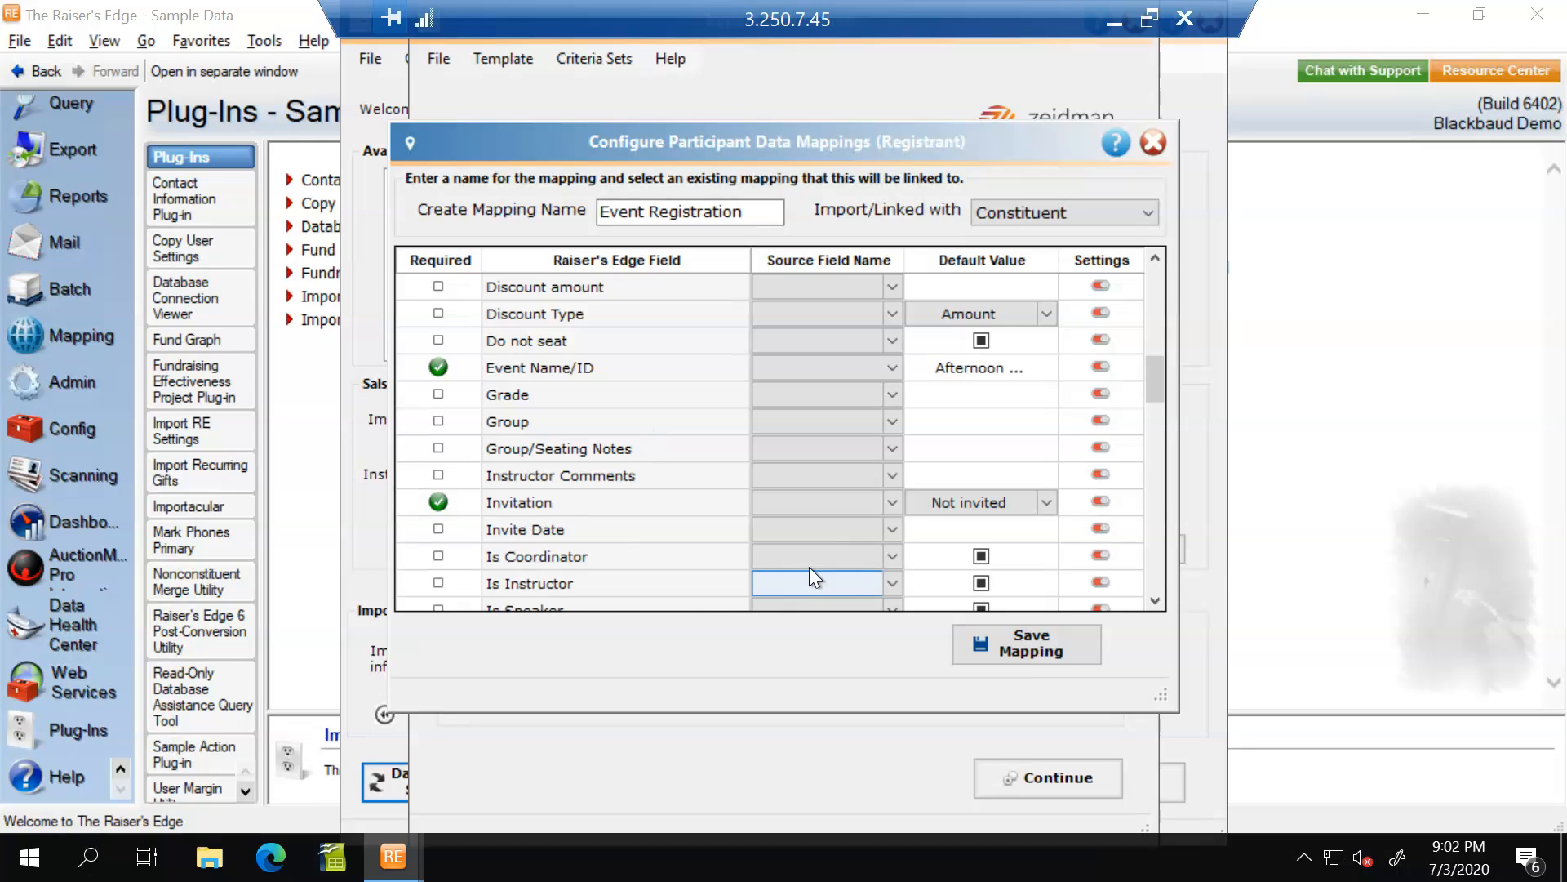
left_click(1160, 604)
left_click_drag(1159, 603, 1159, 604)
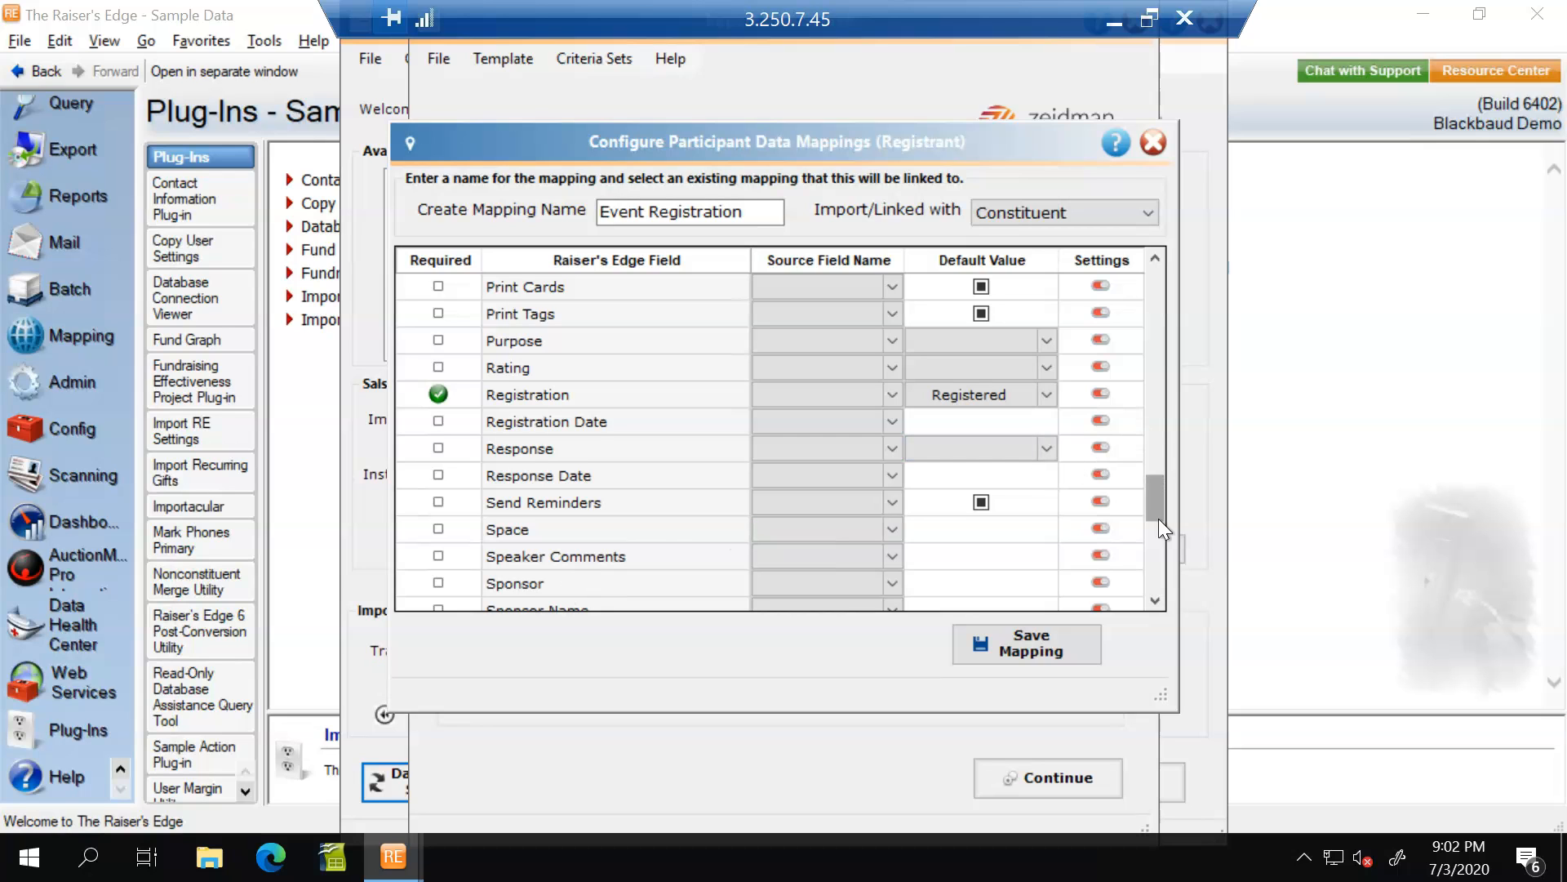
left_click_drag(1149, 500, 1162, 589)
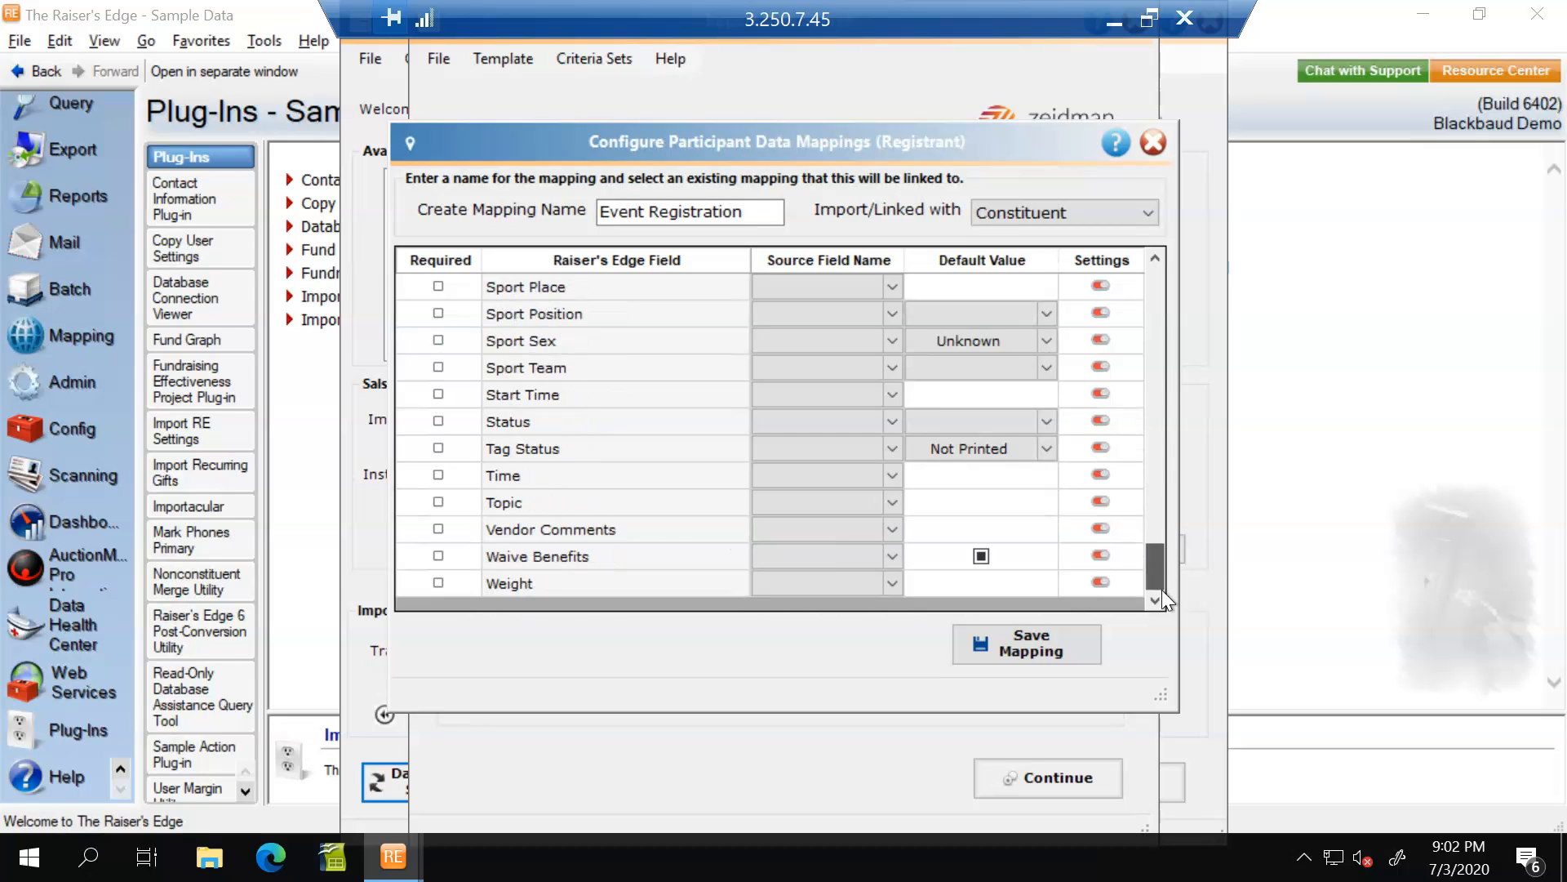
left_click(1072, 646)
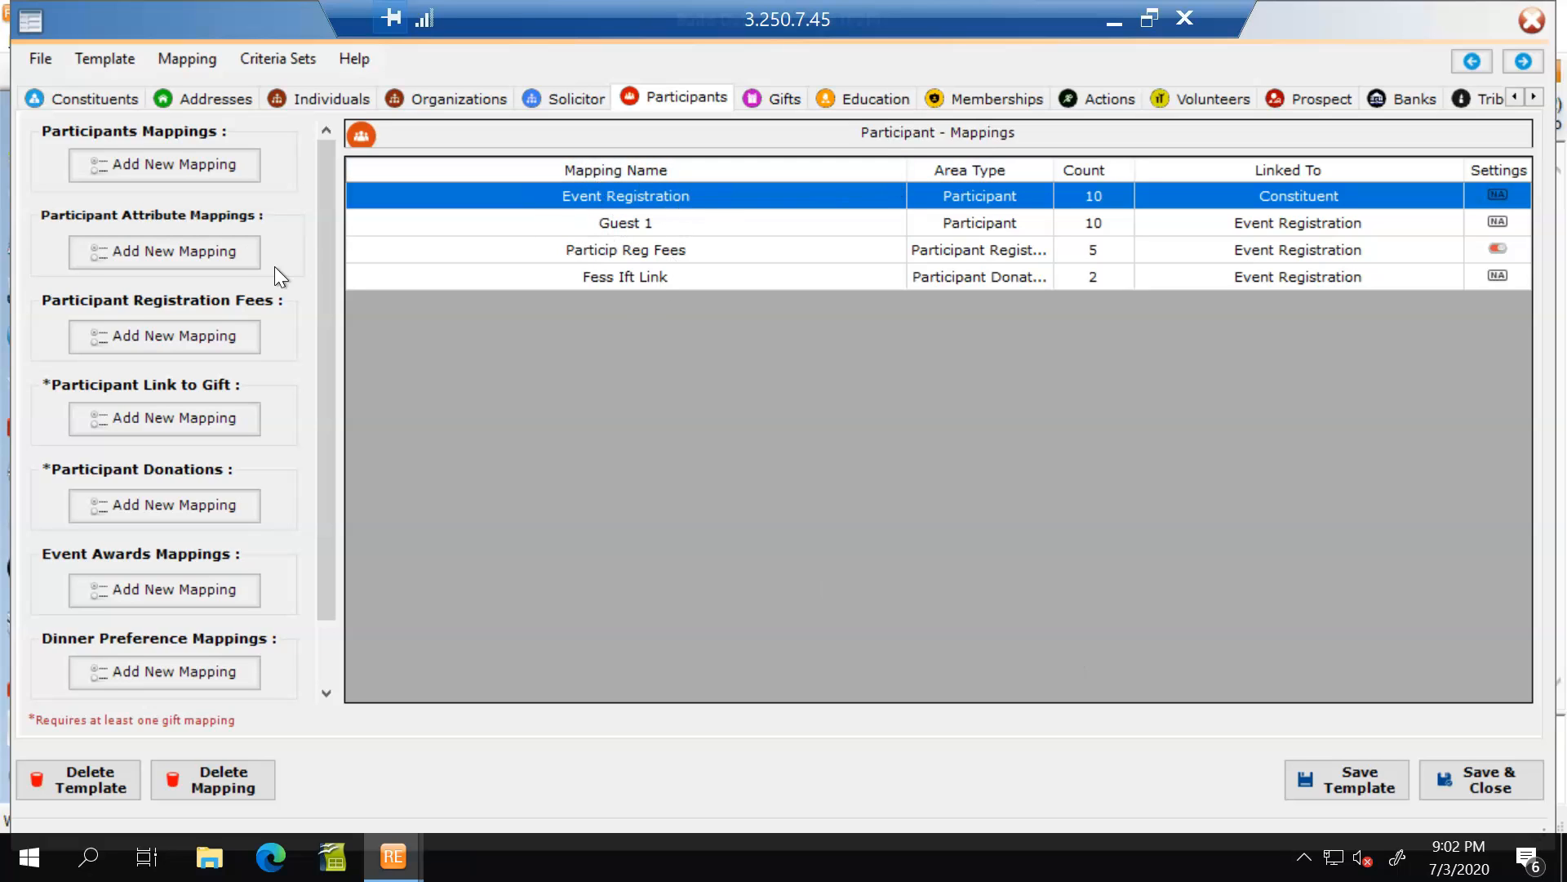
Examine the field mappings of the Guest 1 participant mapping, including its First Name source, and close it without saving.
double_click(634, 223)
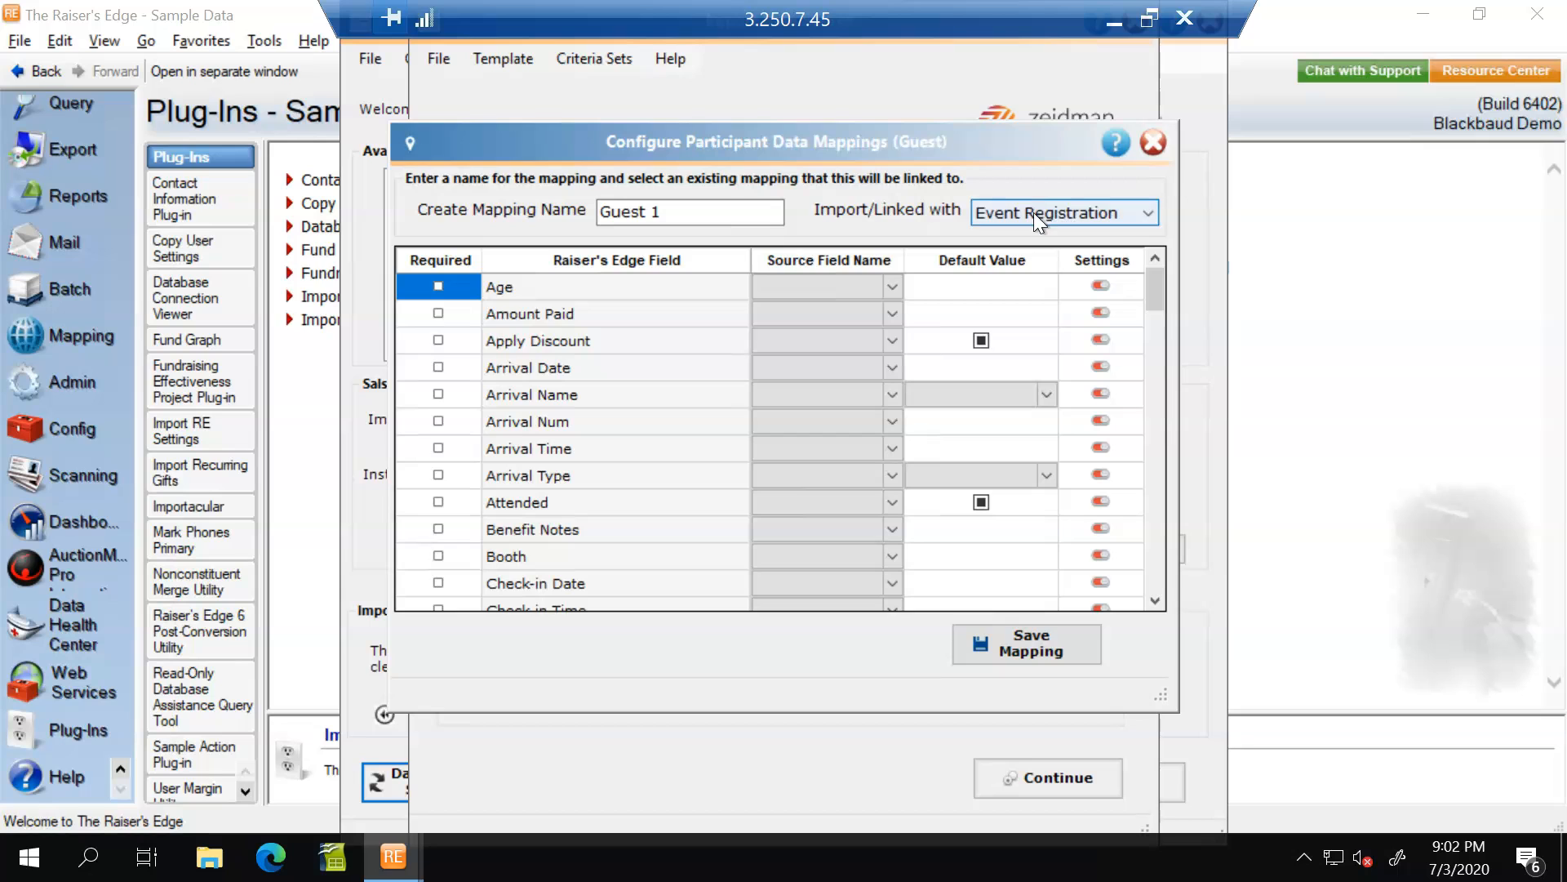
left_click_drag(1153, 281, 1162, 359)
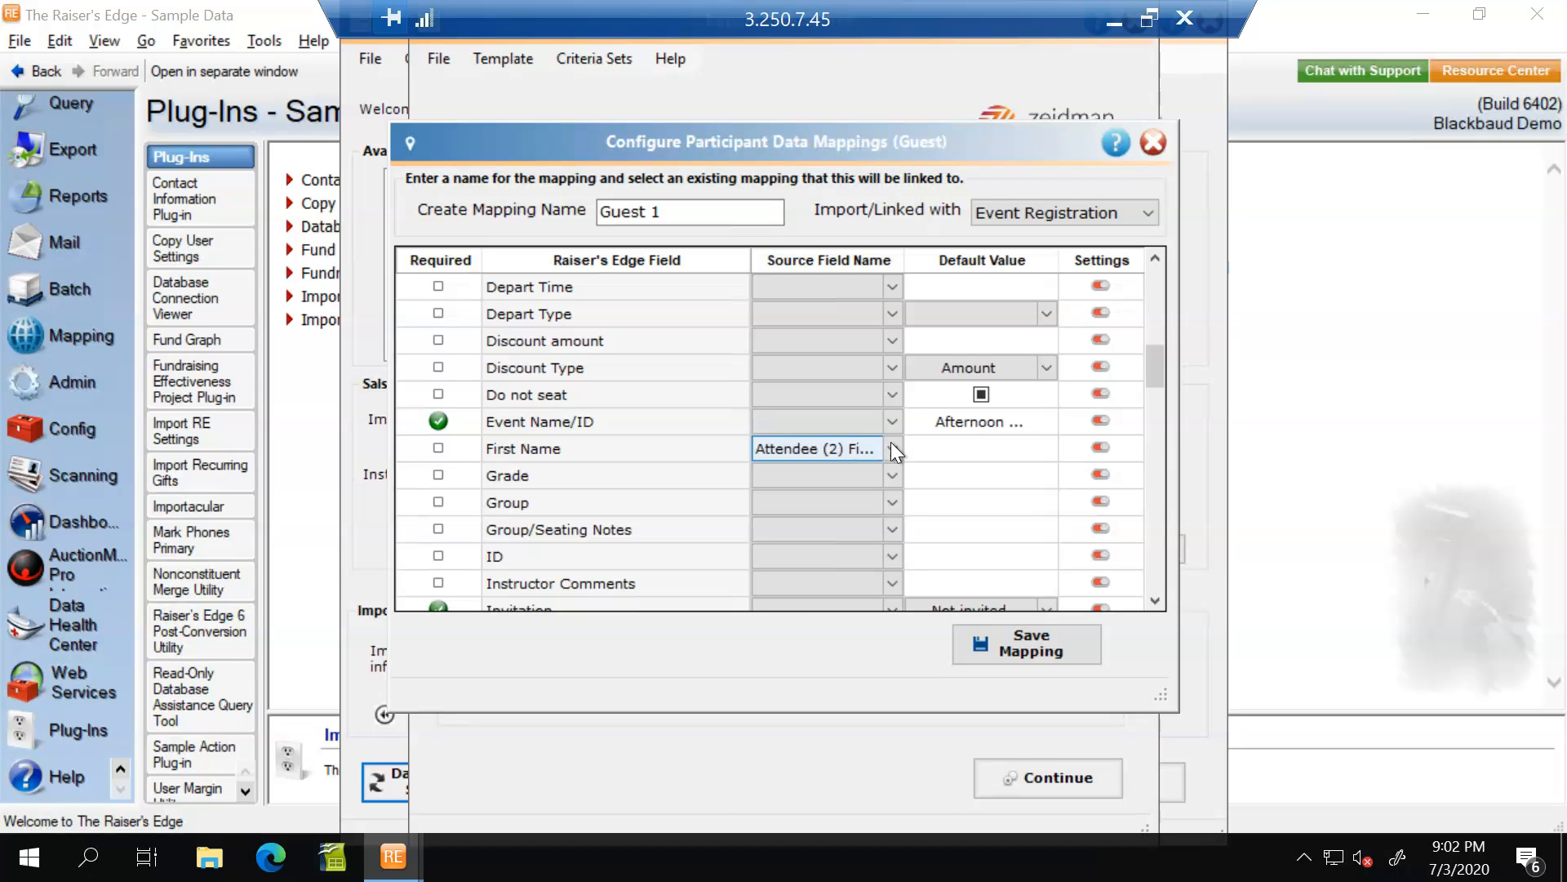
left_click(882, 461)
left_click_drag(1156, 374, 1127, 480)
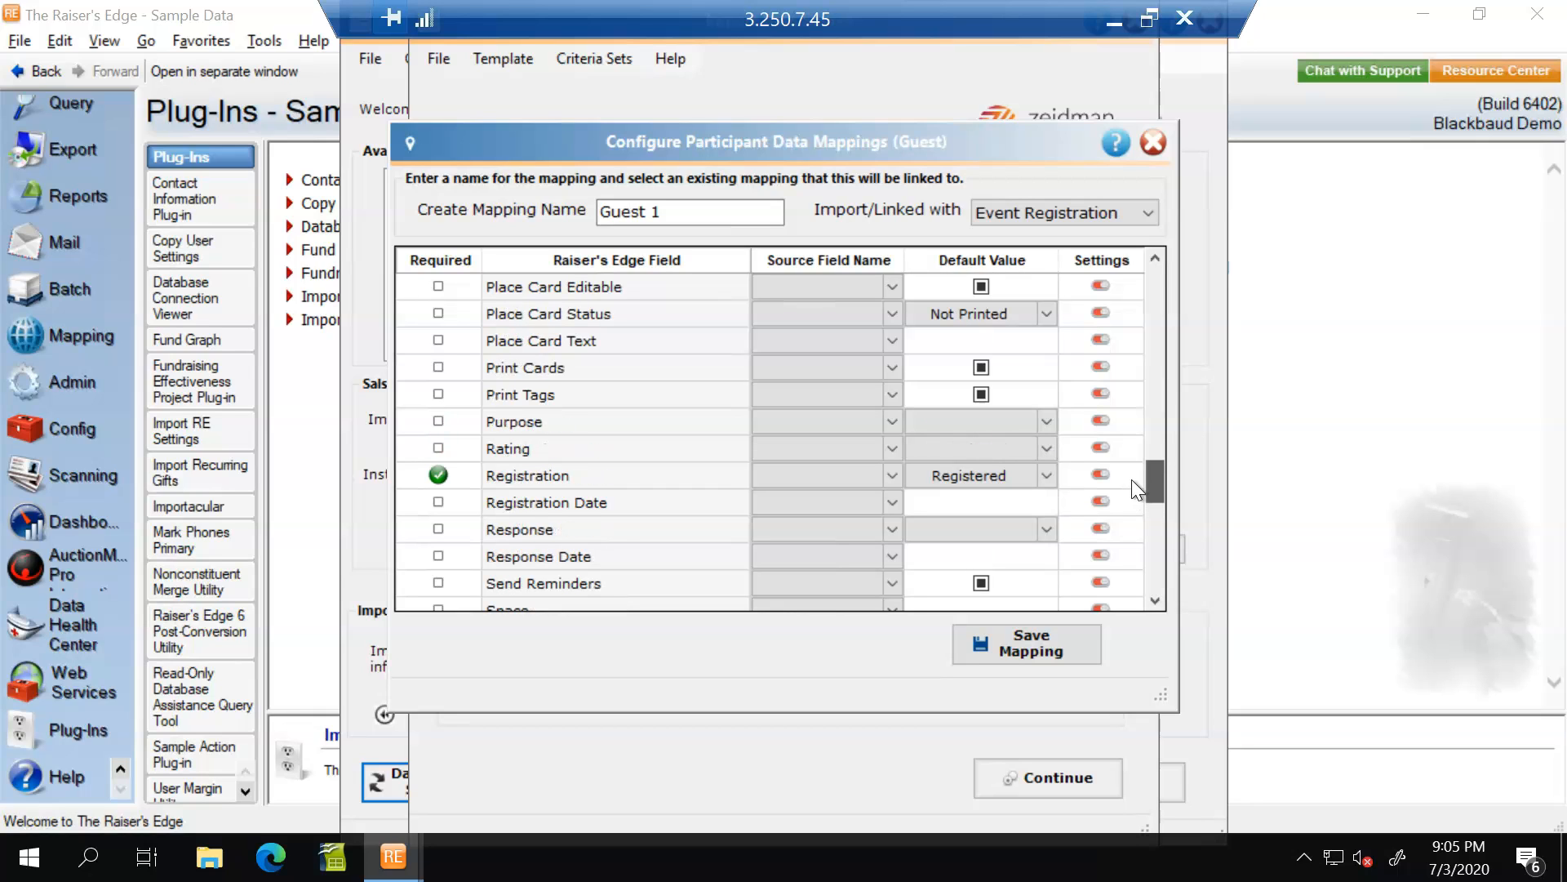
left_click_drag(1132, 479, 1131, 588)
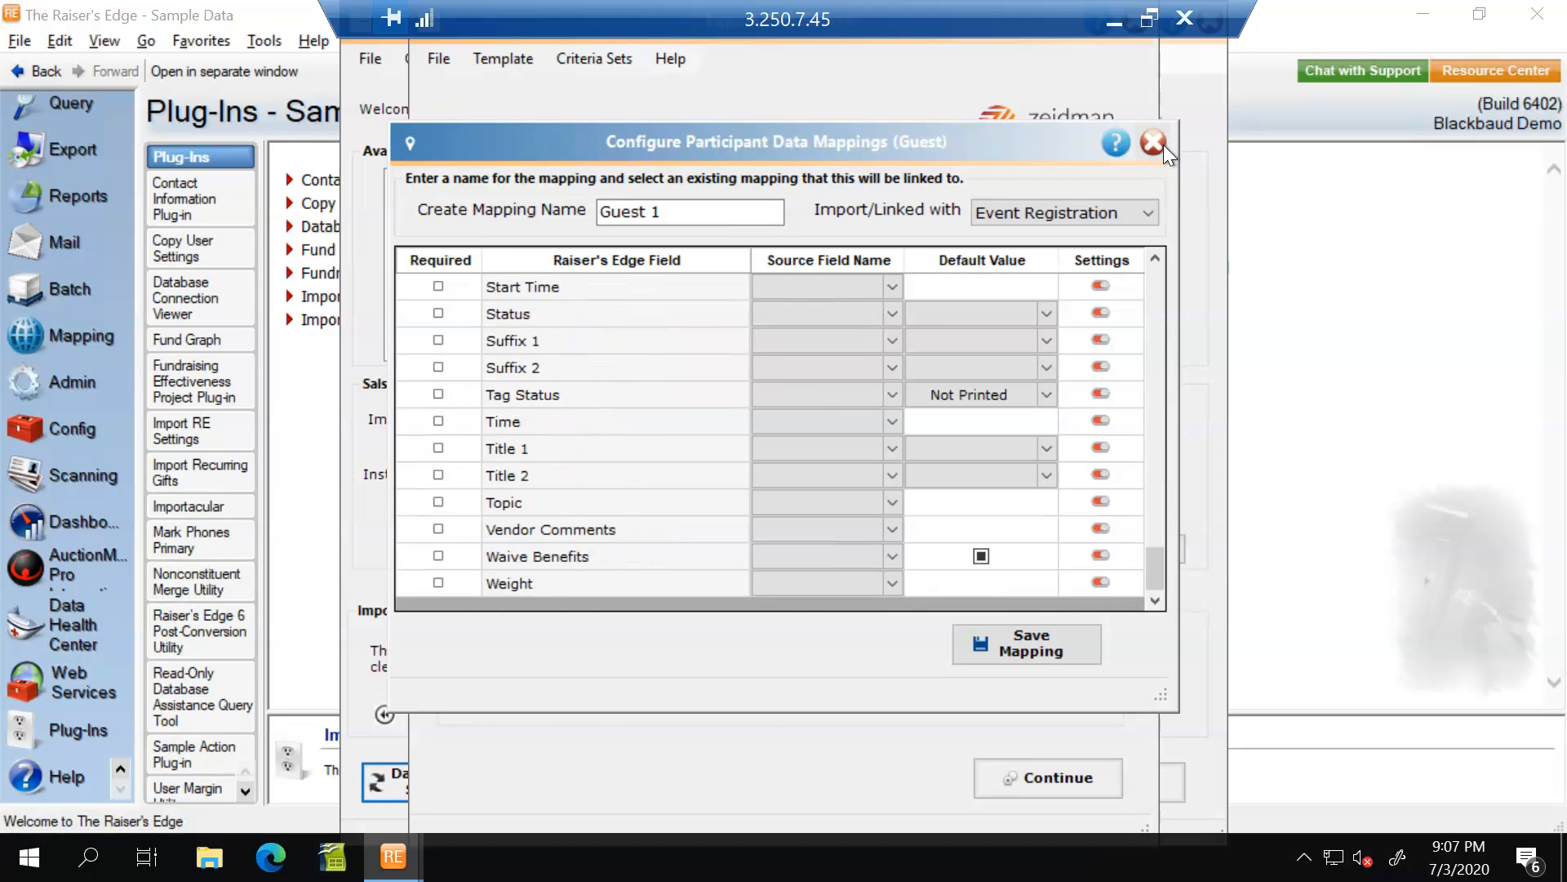
left_click(1157, 145)
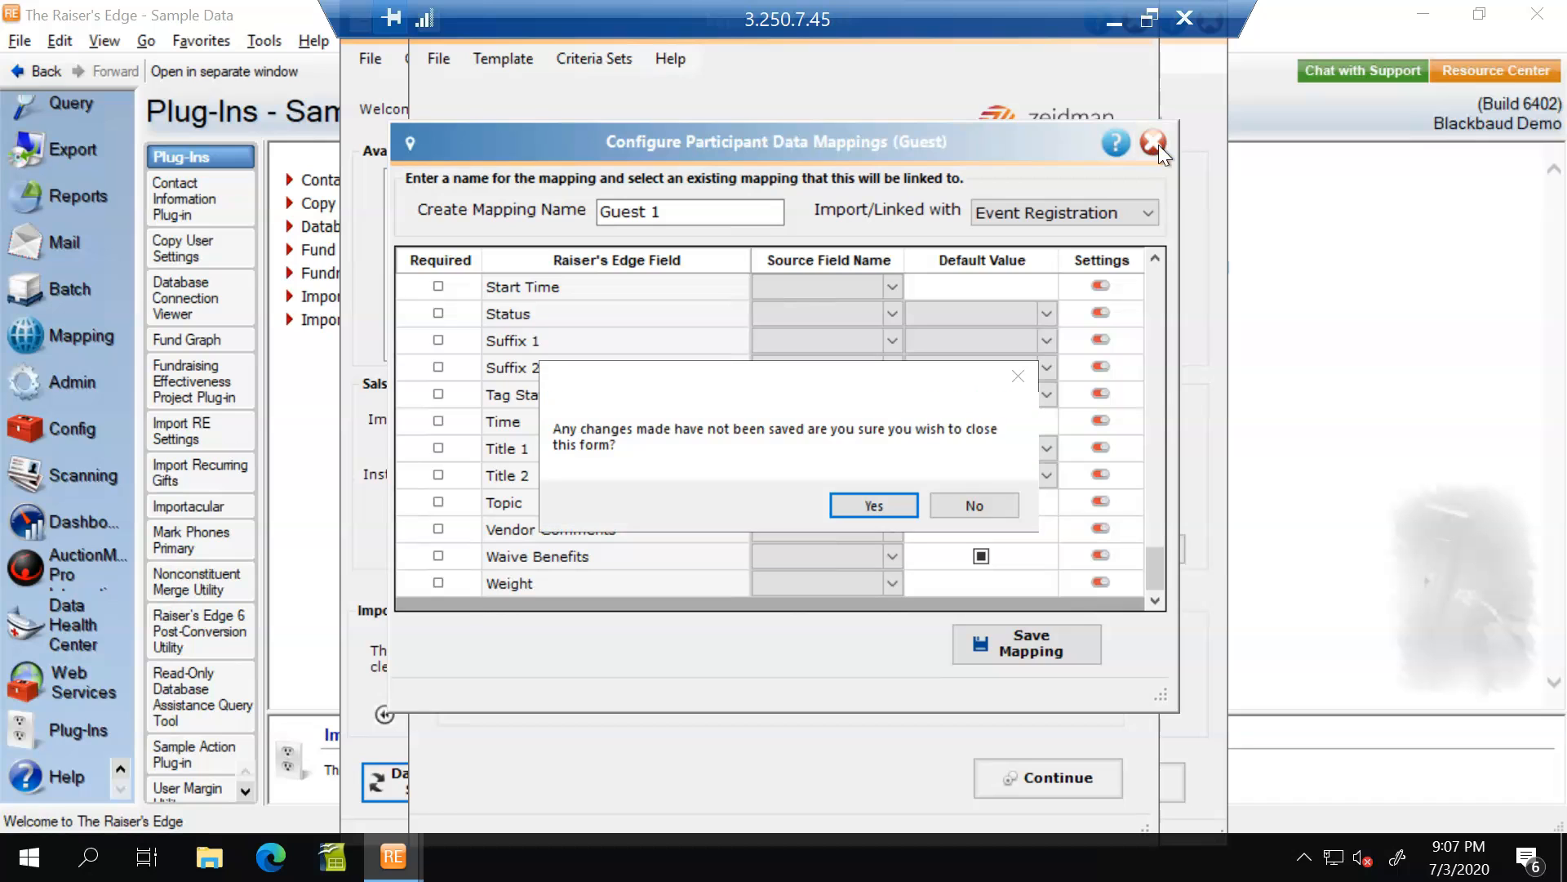
left_click(862, 505)
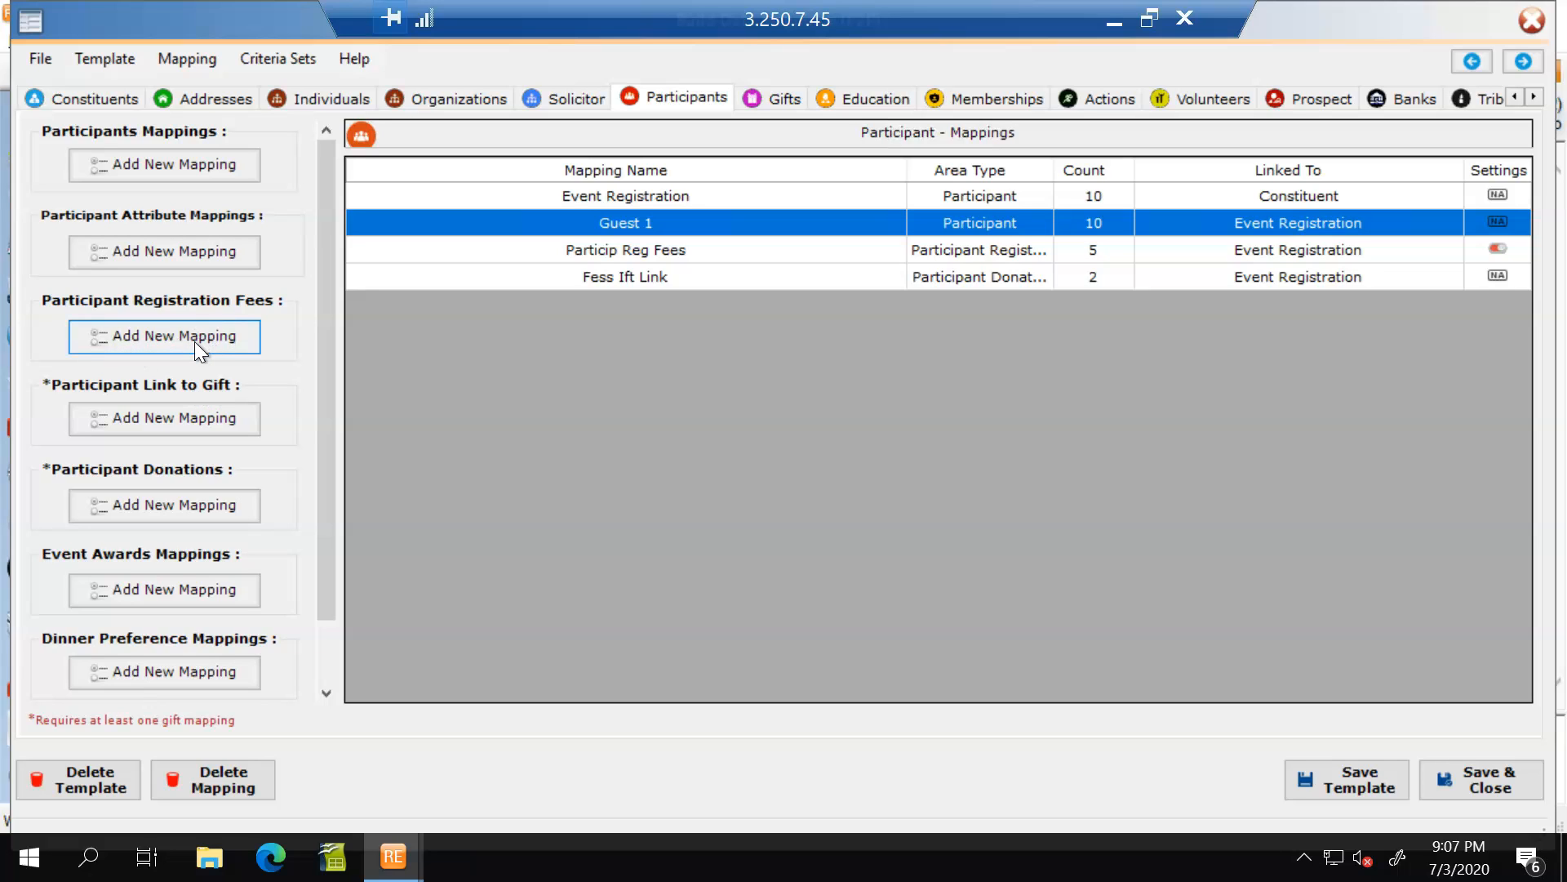
Review the Particip Reg Fees mapping in an enlarged window, check the No. Units data transformations, and save the mapping.
double_click(636, 256)
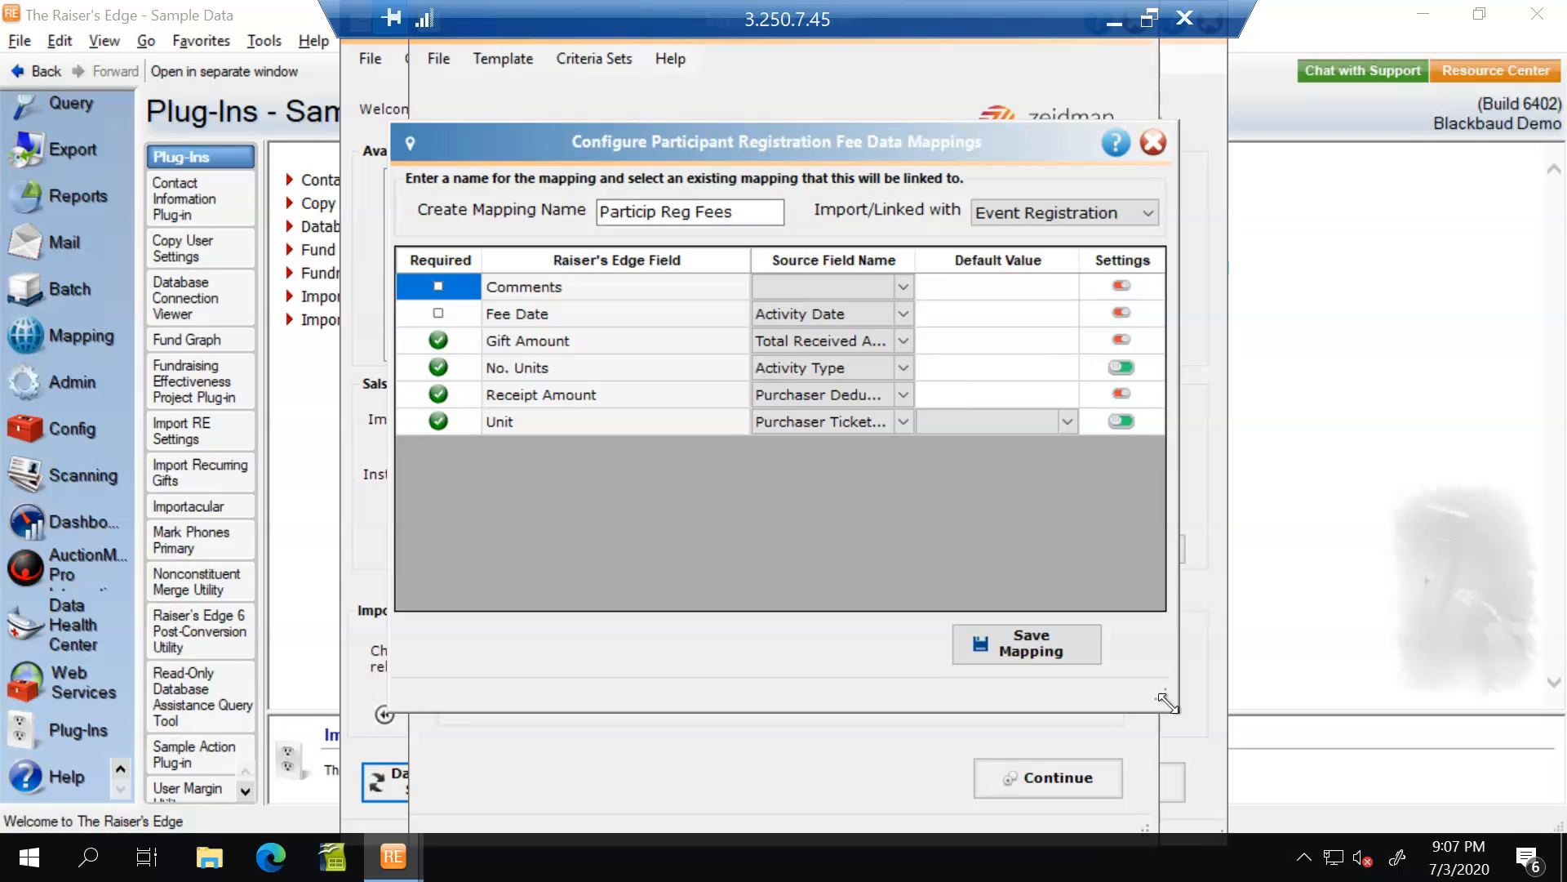
left_click_drag(1171, 696, 1197, 742)
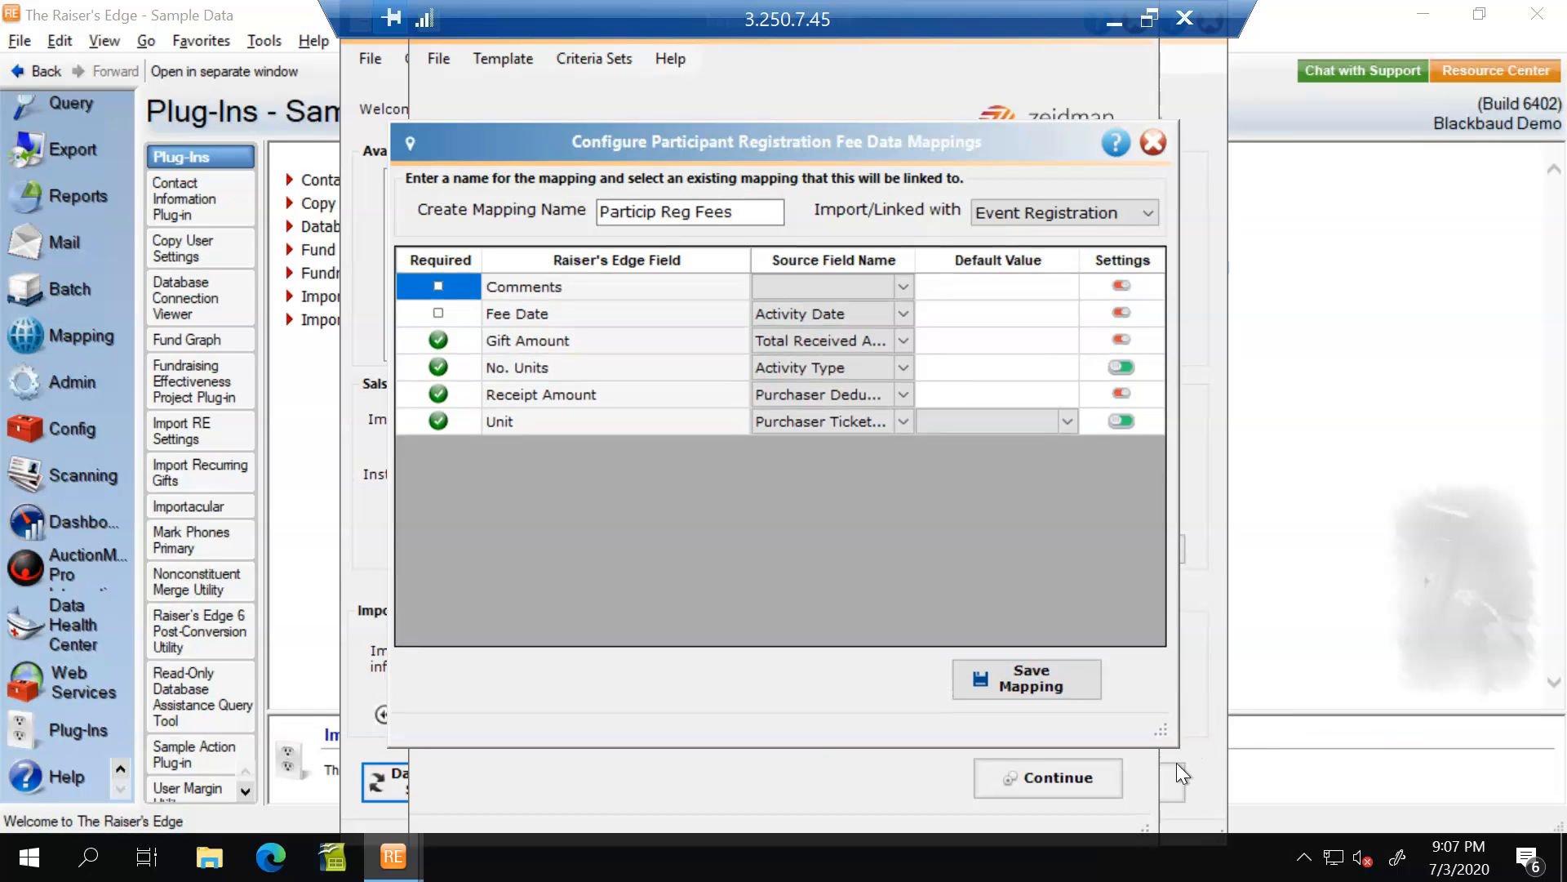
left_click_drag(1169, 737, 1384, 748)
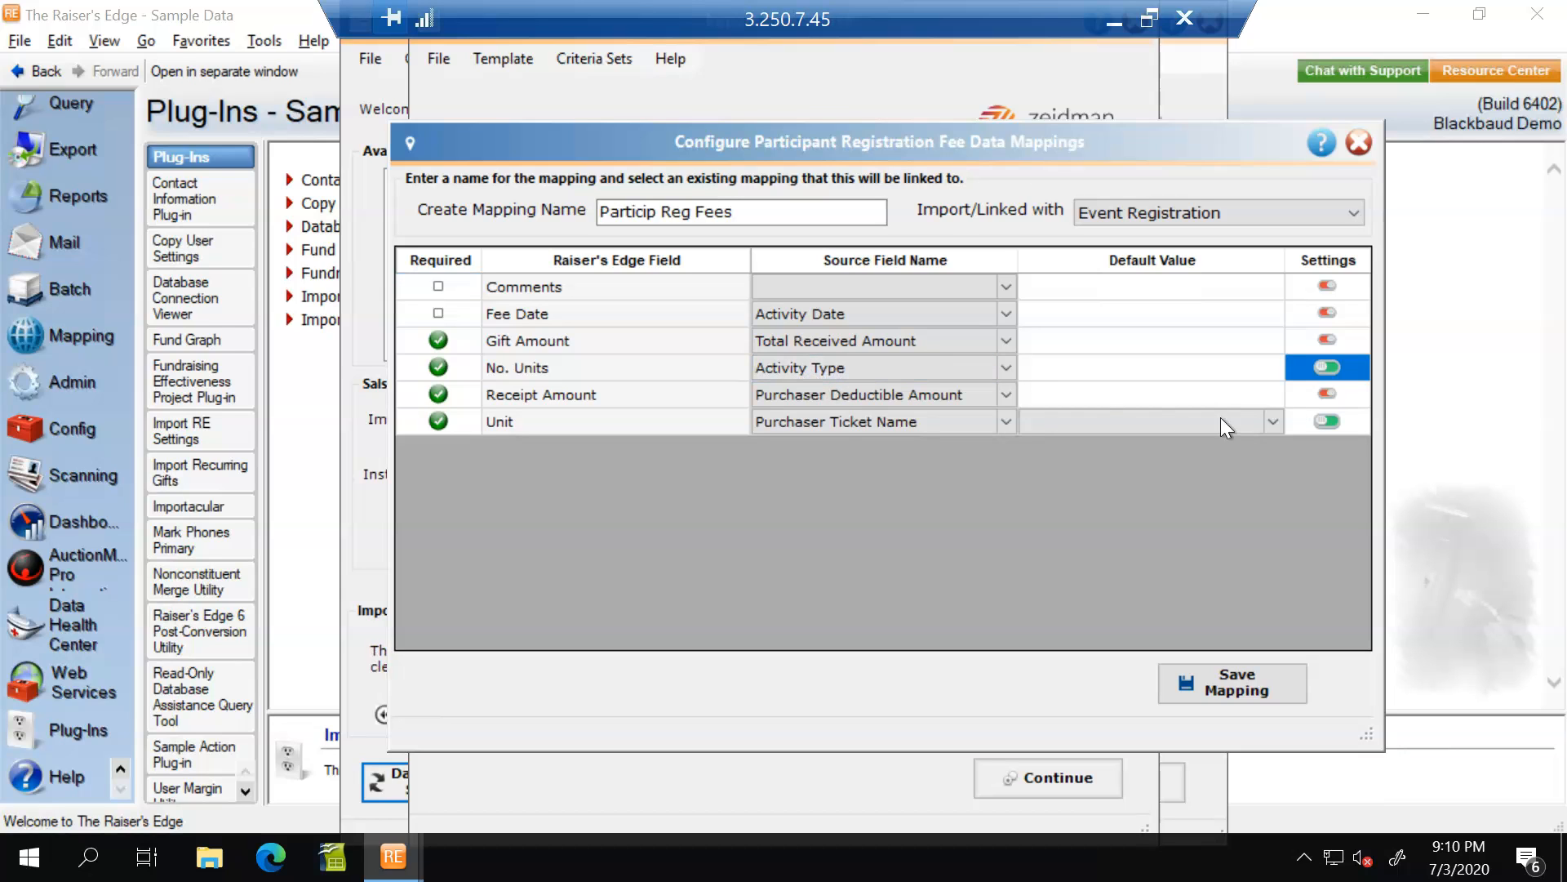
left_click(1324, 368)
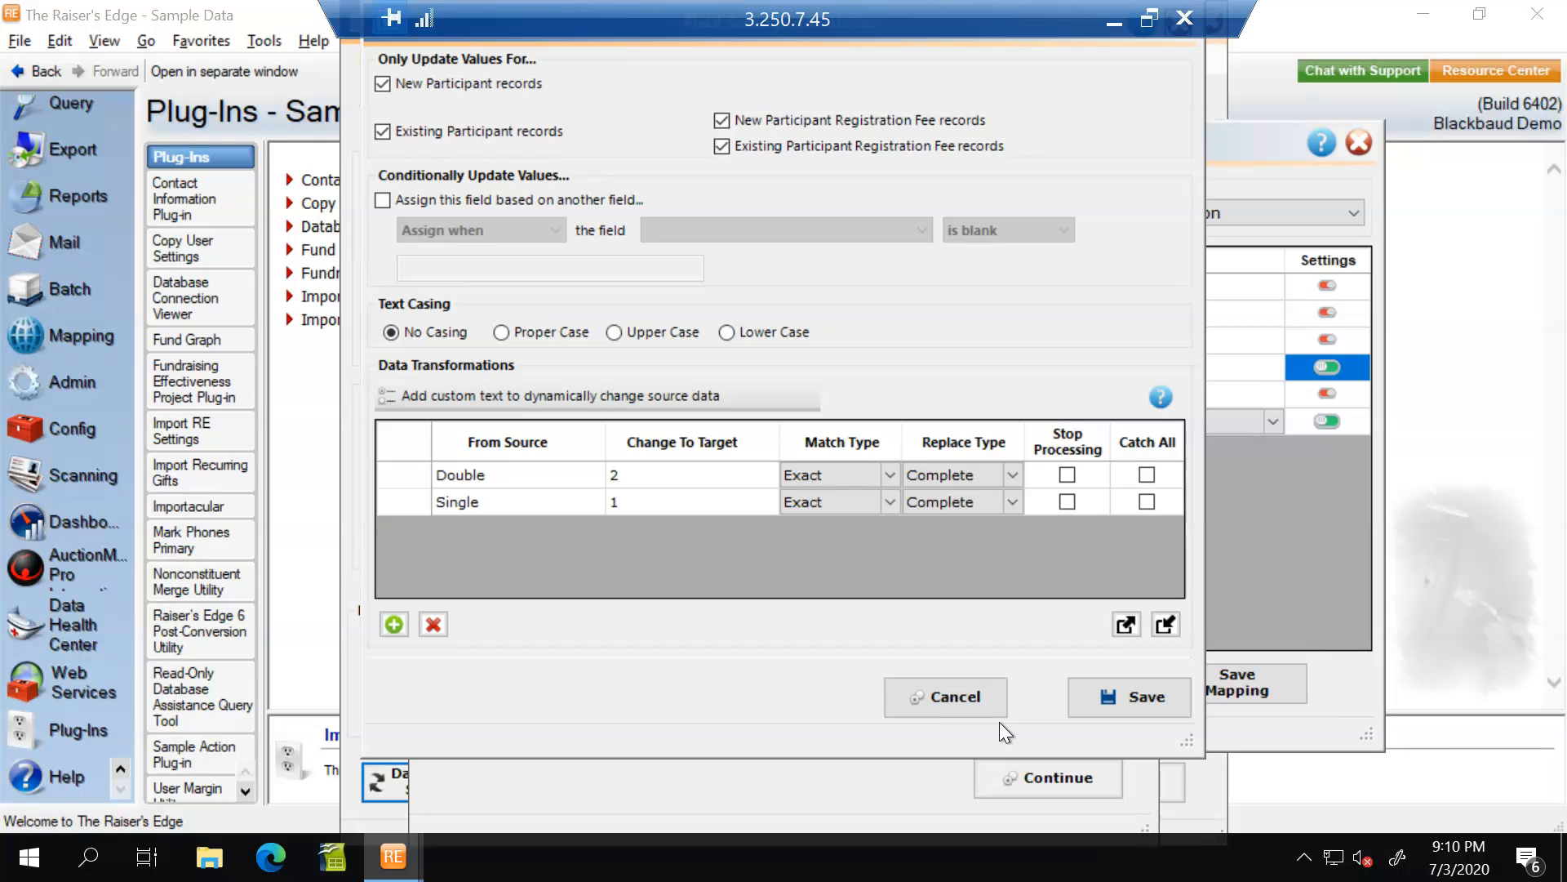
left_click(944, 699)
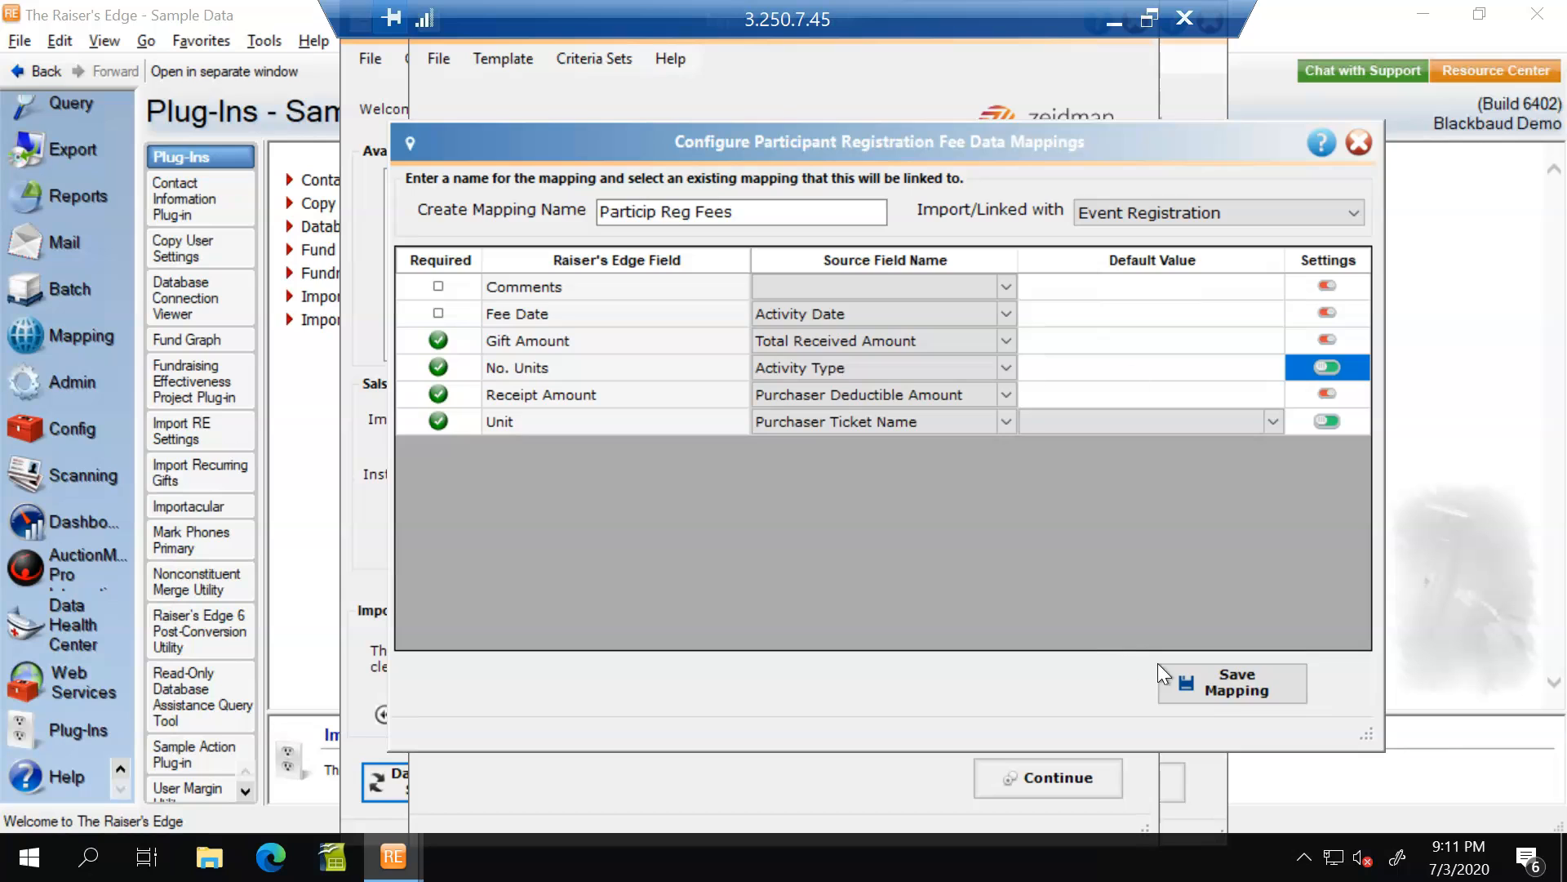
left_click(1224, 697)
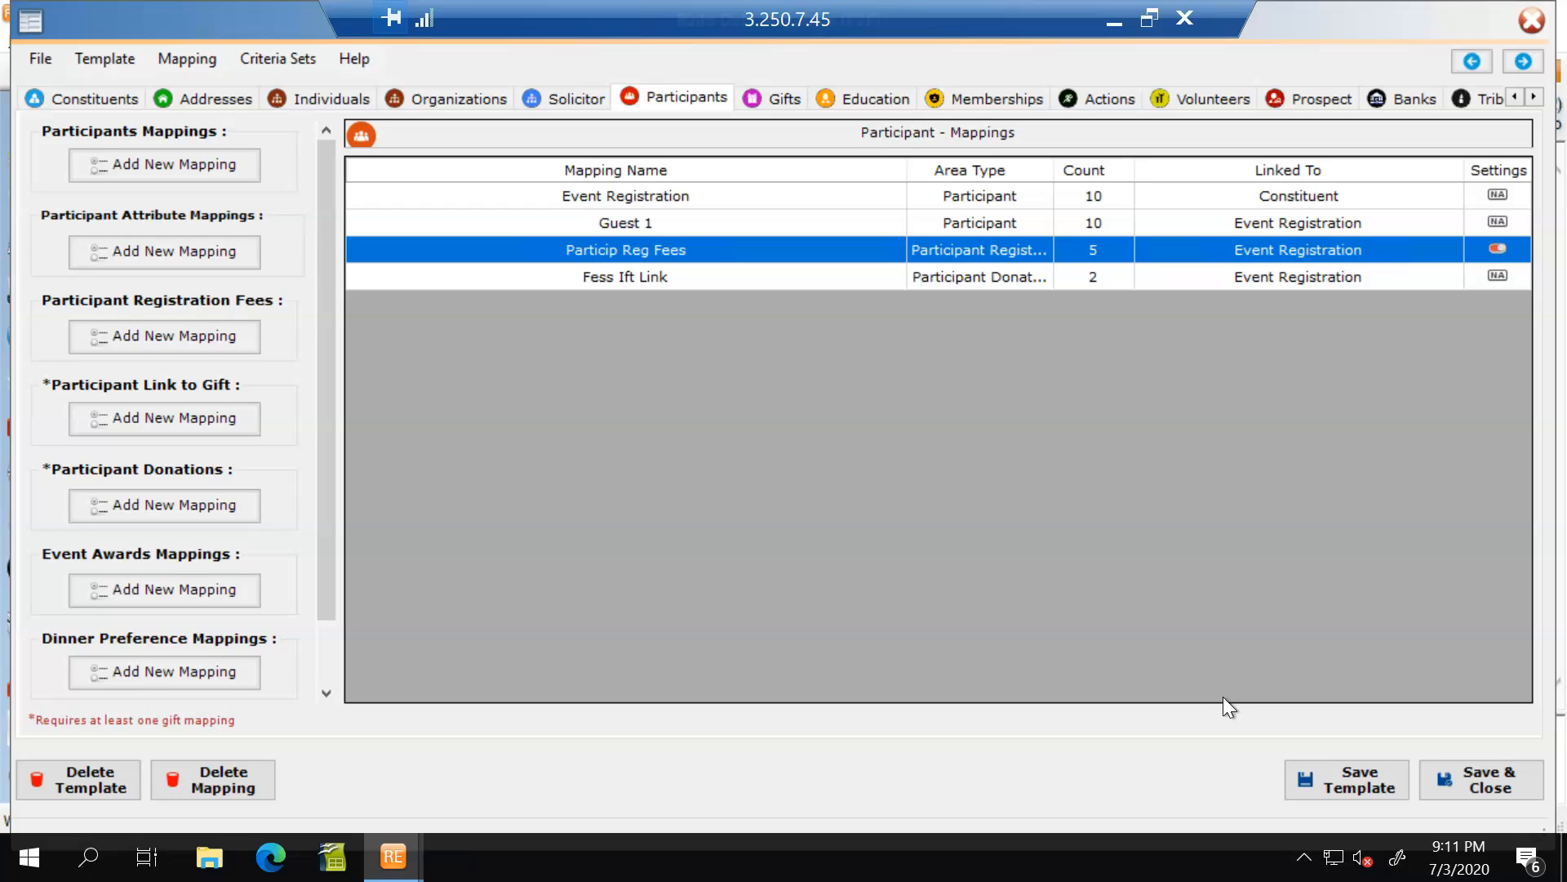
Examine the source fields and default values of the Registration gift mapping, and close it.
left_click(641, 278)
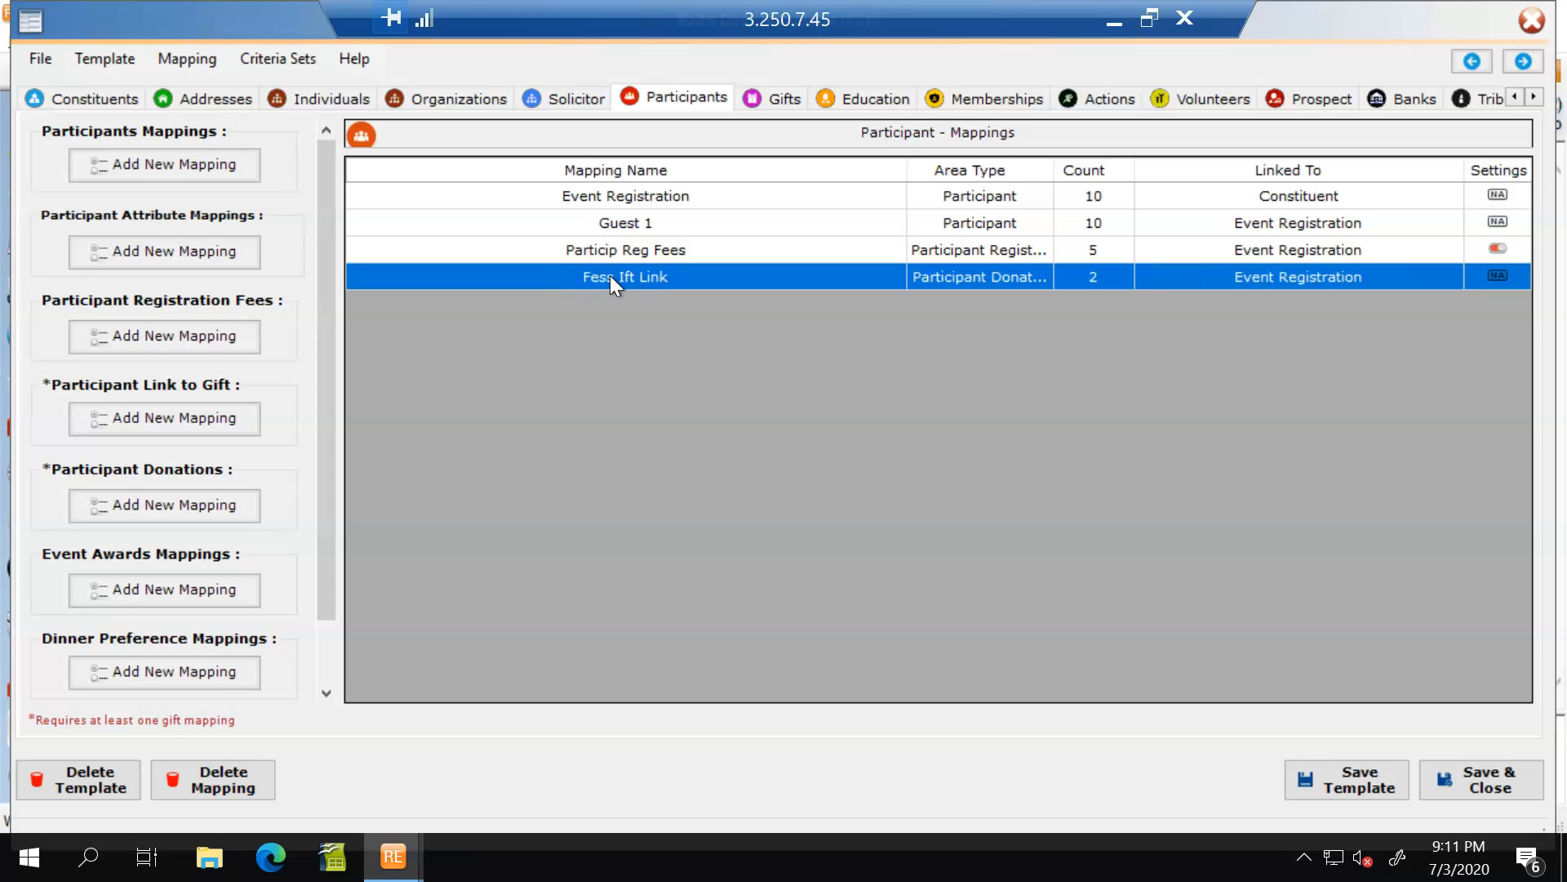
left_click(770, 100)
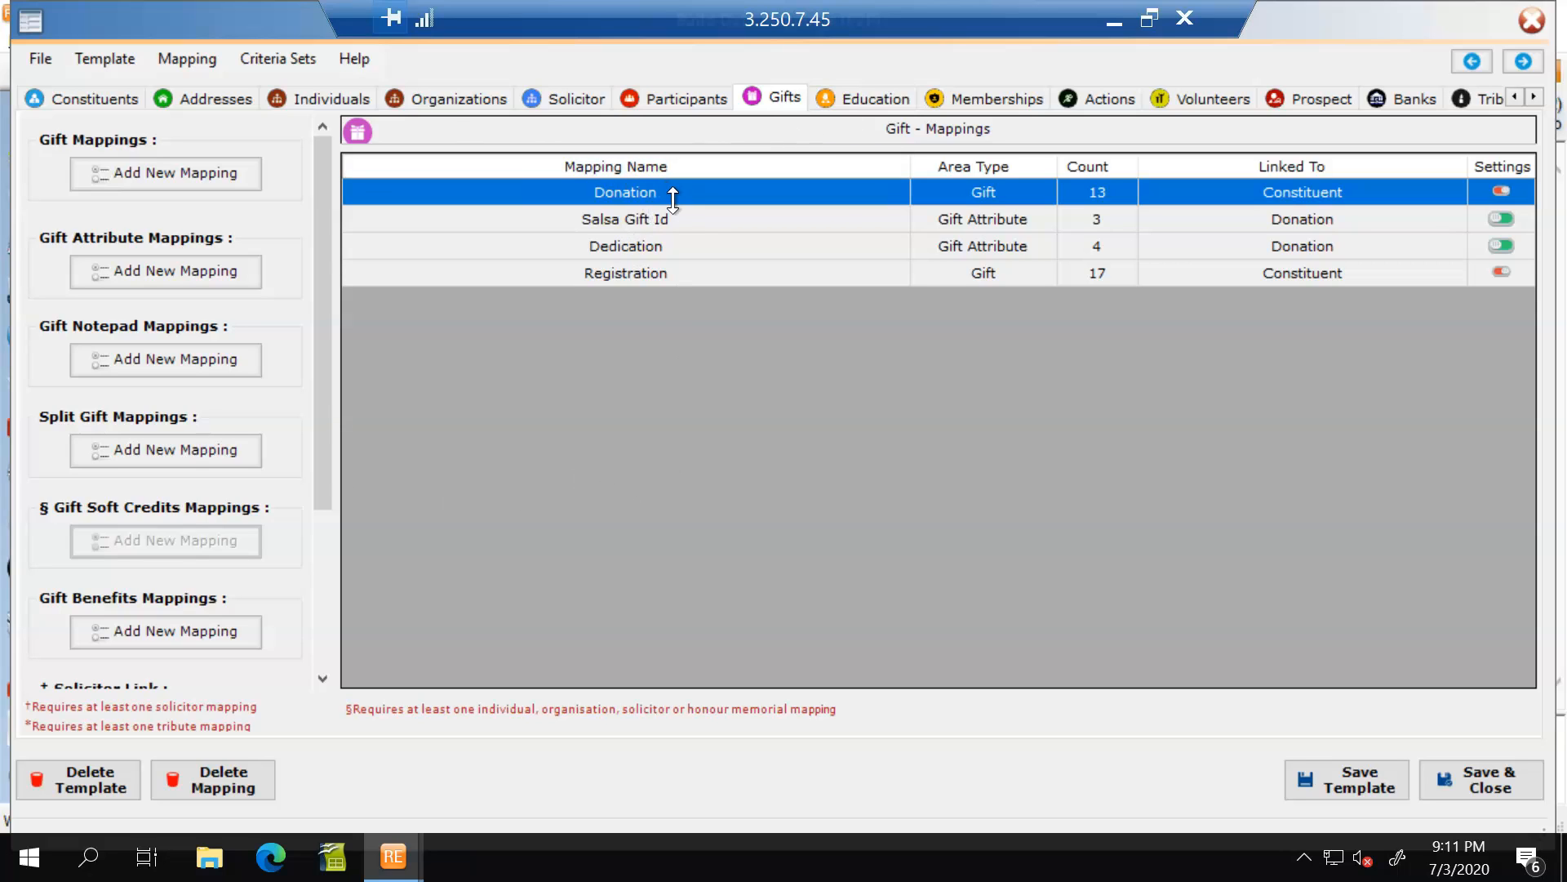
left_click(658, 273)
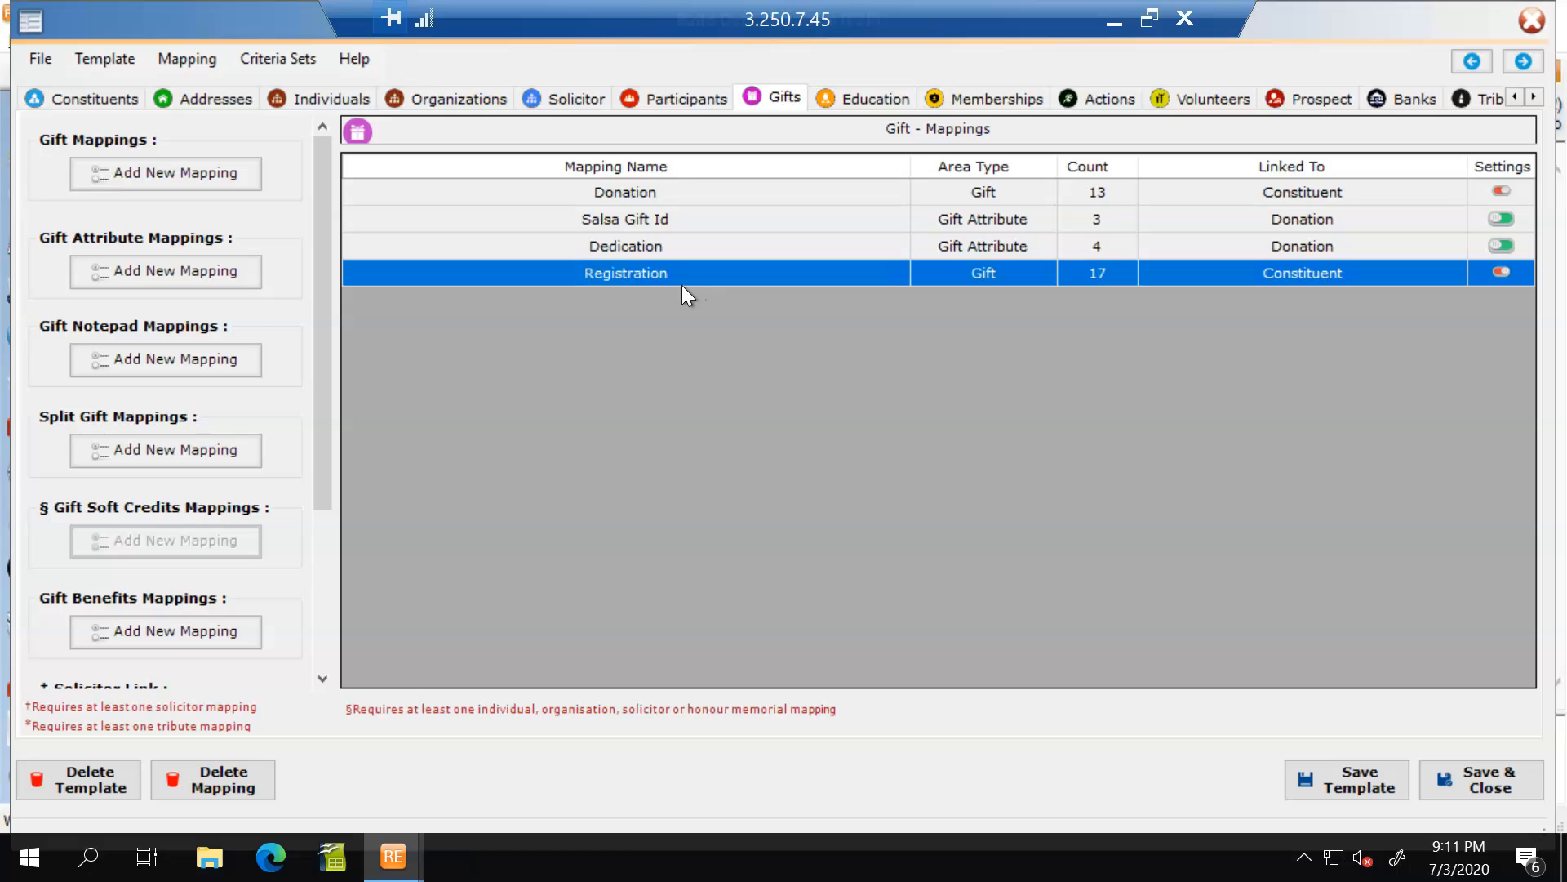
double_click(640, 280)
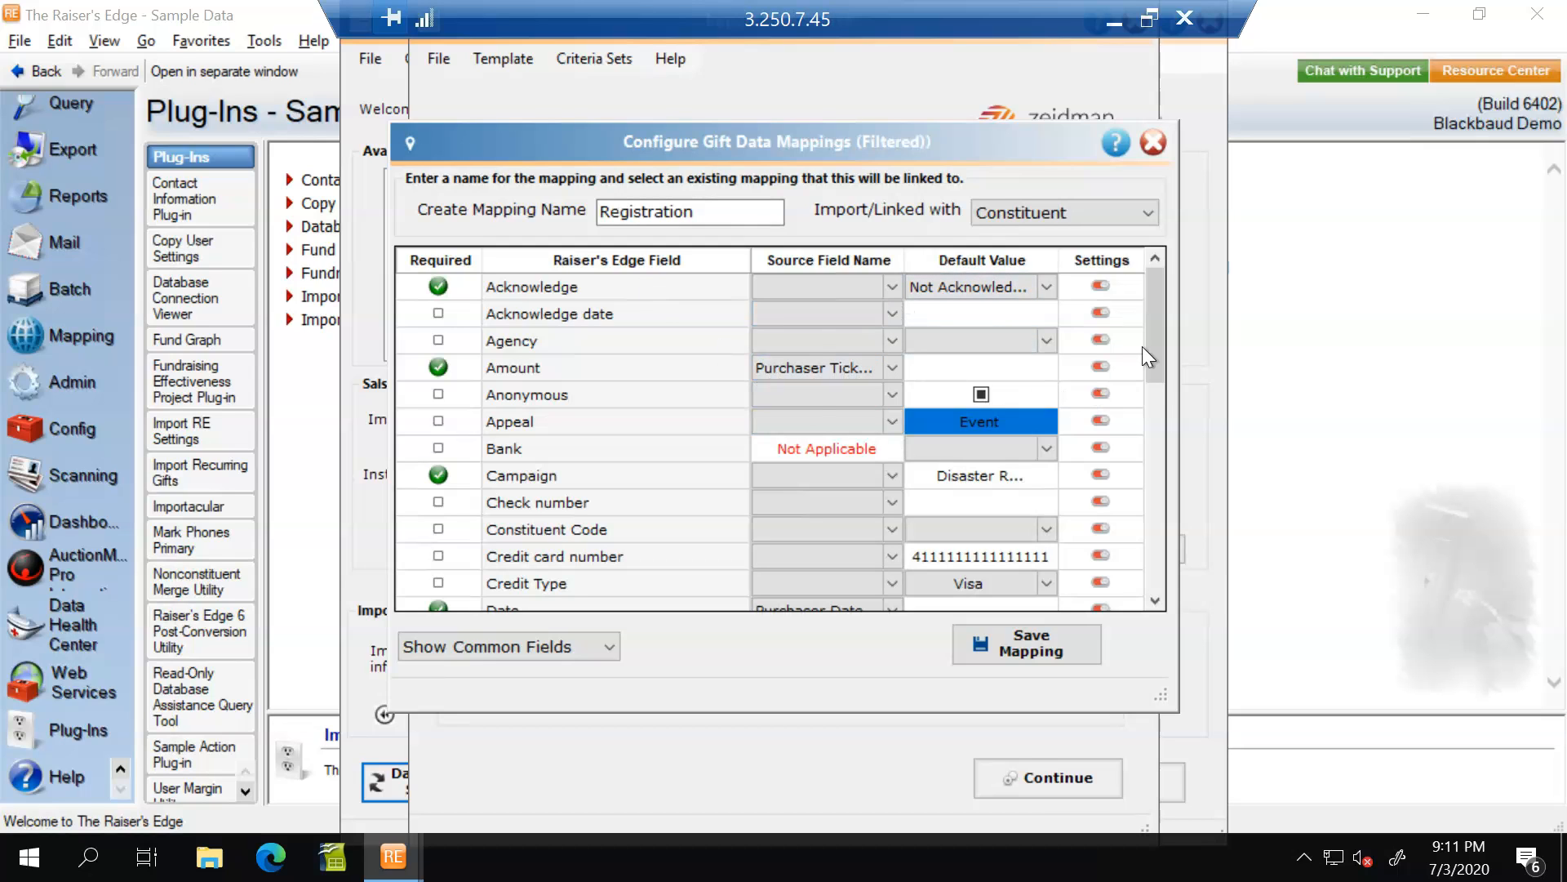
left_click_drag(1147, 337, 1150, 511)
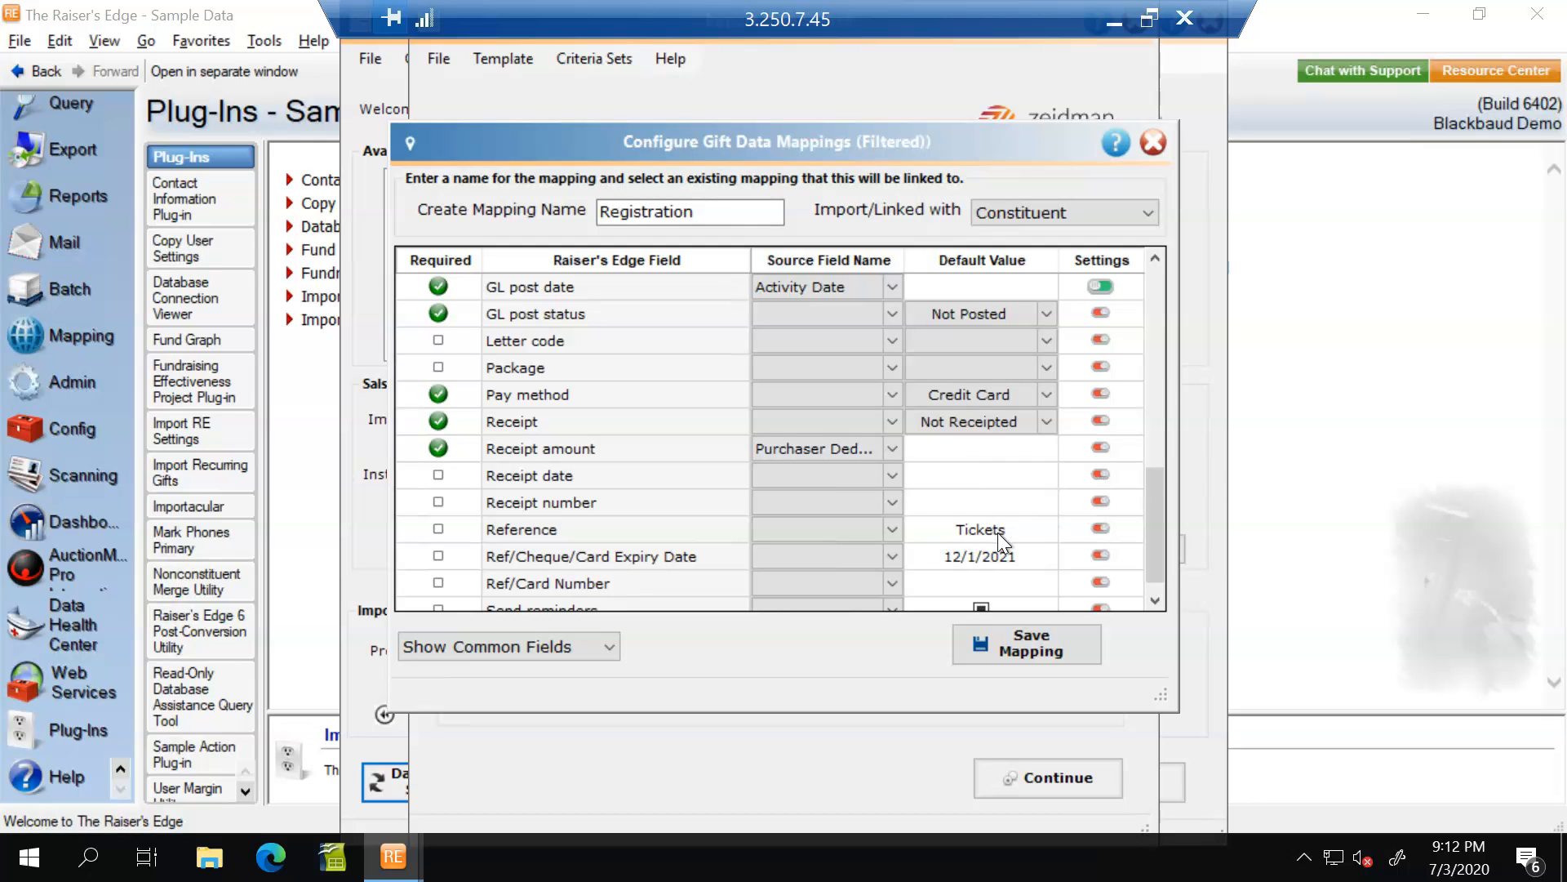
left_click_drag(1152, 484, 1151, 186)
left_click(1153, 144)
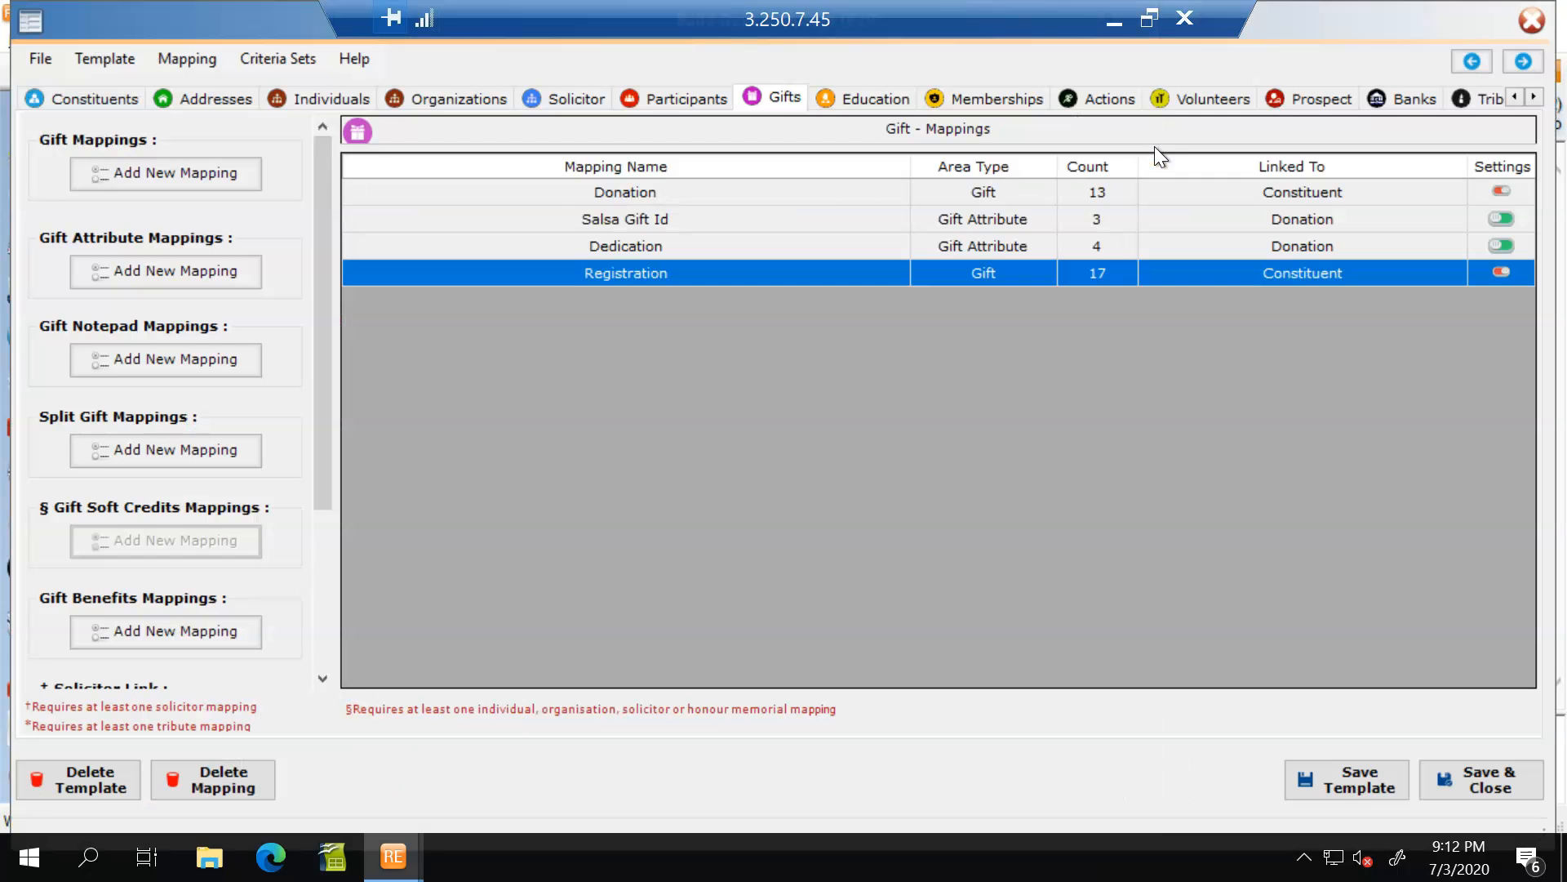
Open the Fess Ift Link participant mapping to check its applied amount source and linked gift.
left_click(682, 98)
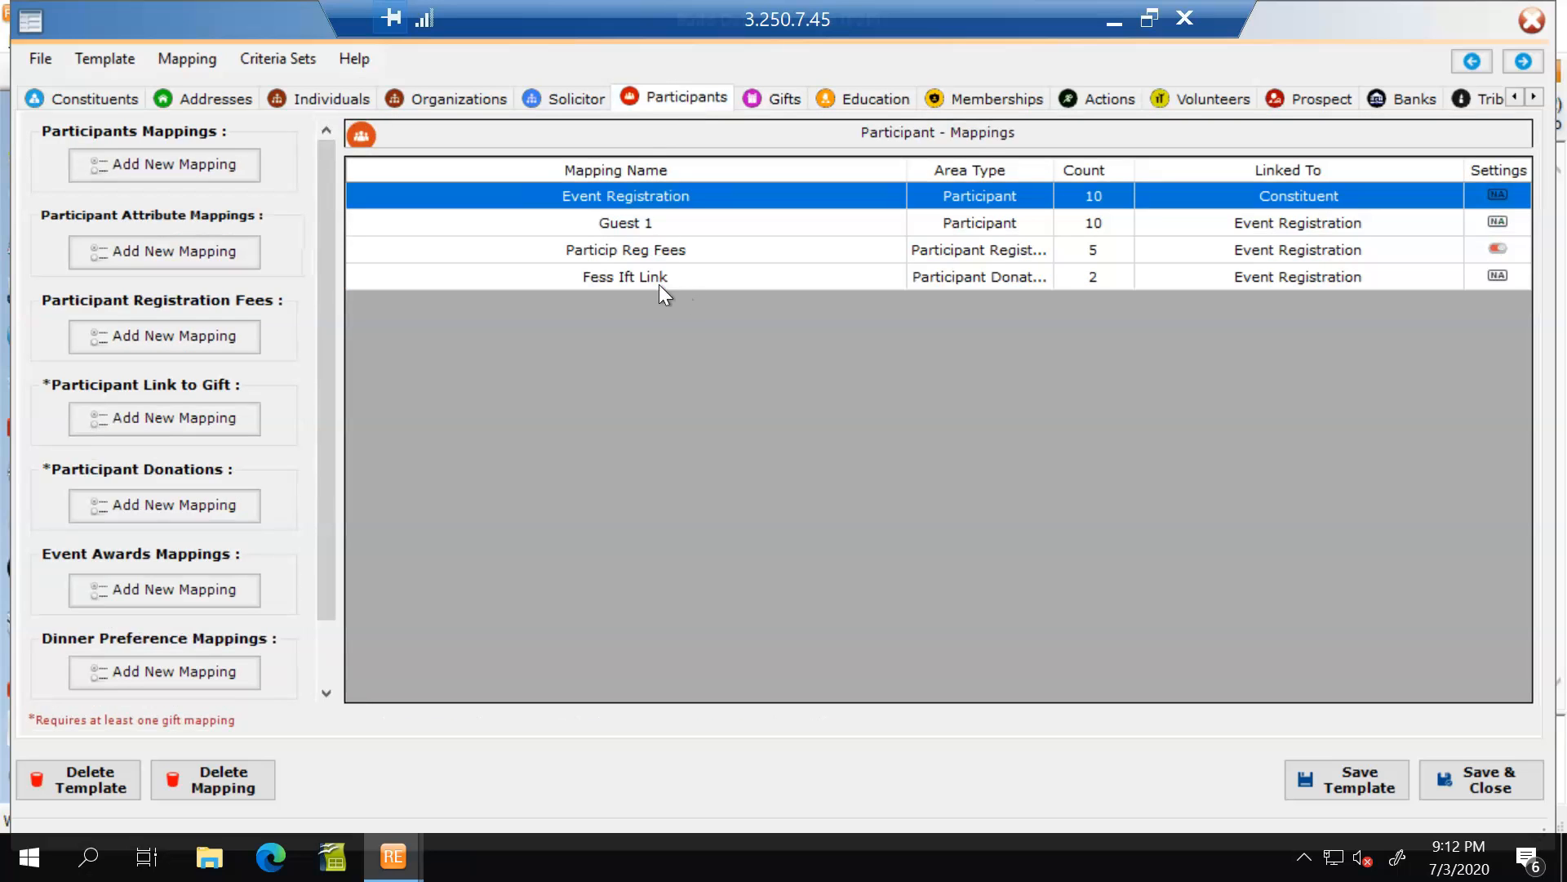
left_click(611, 274)
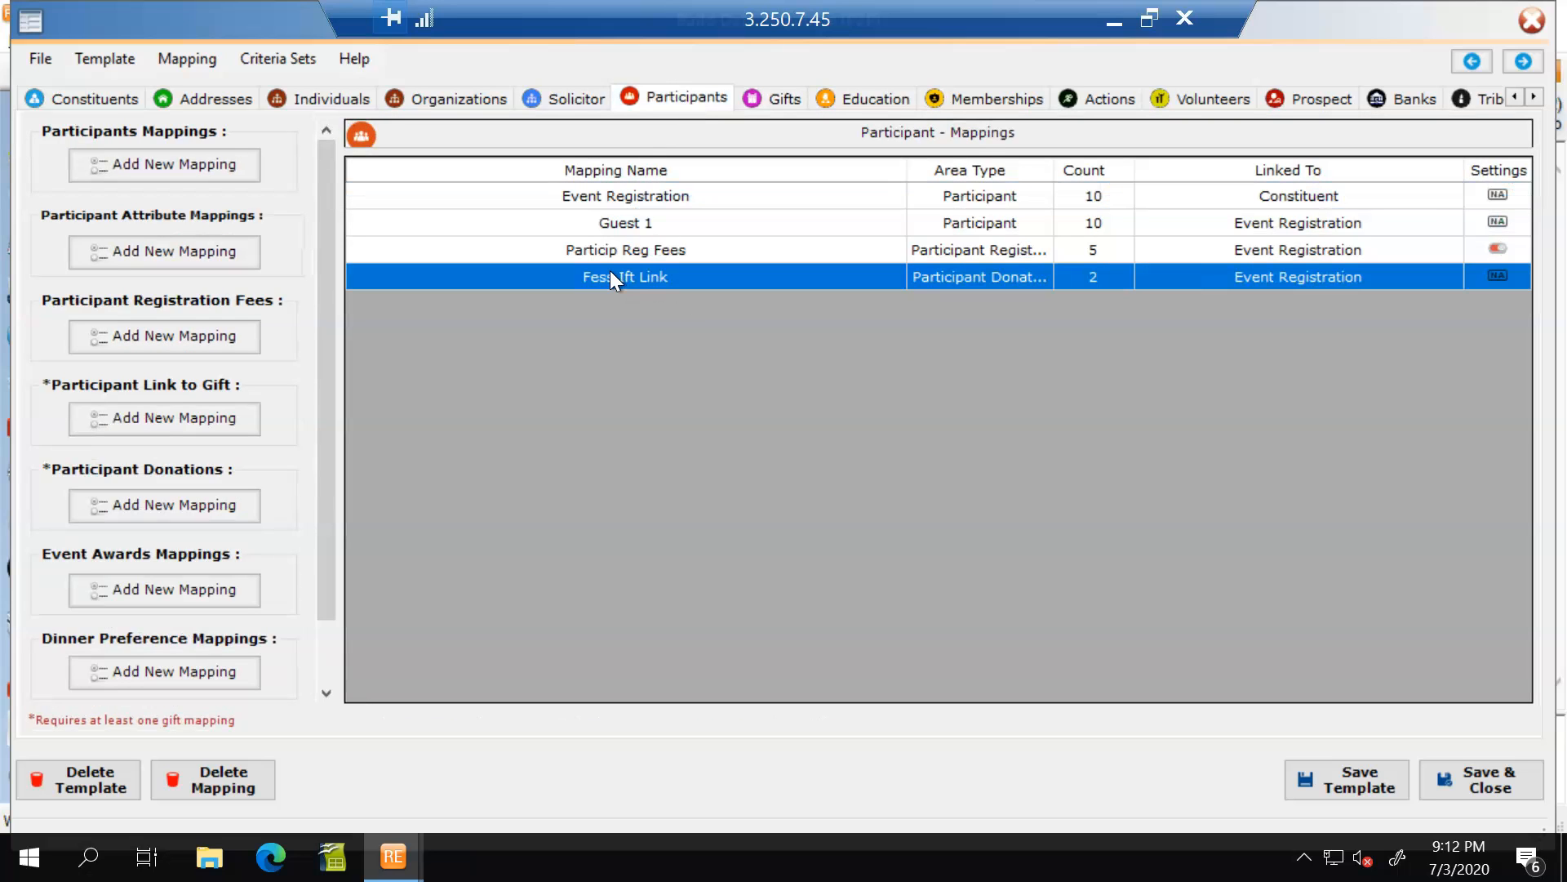
double_click(604, 277)
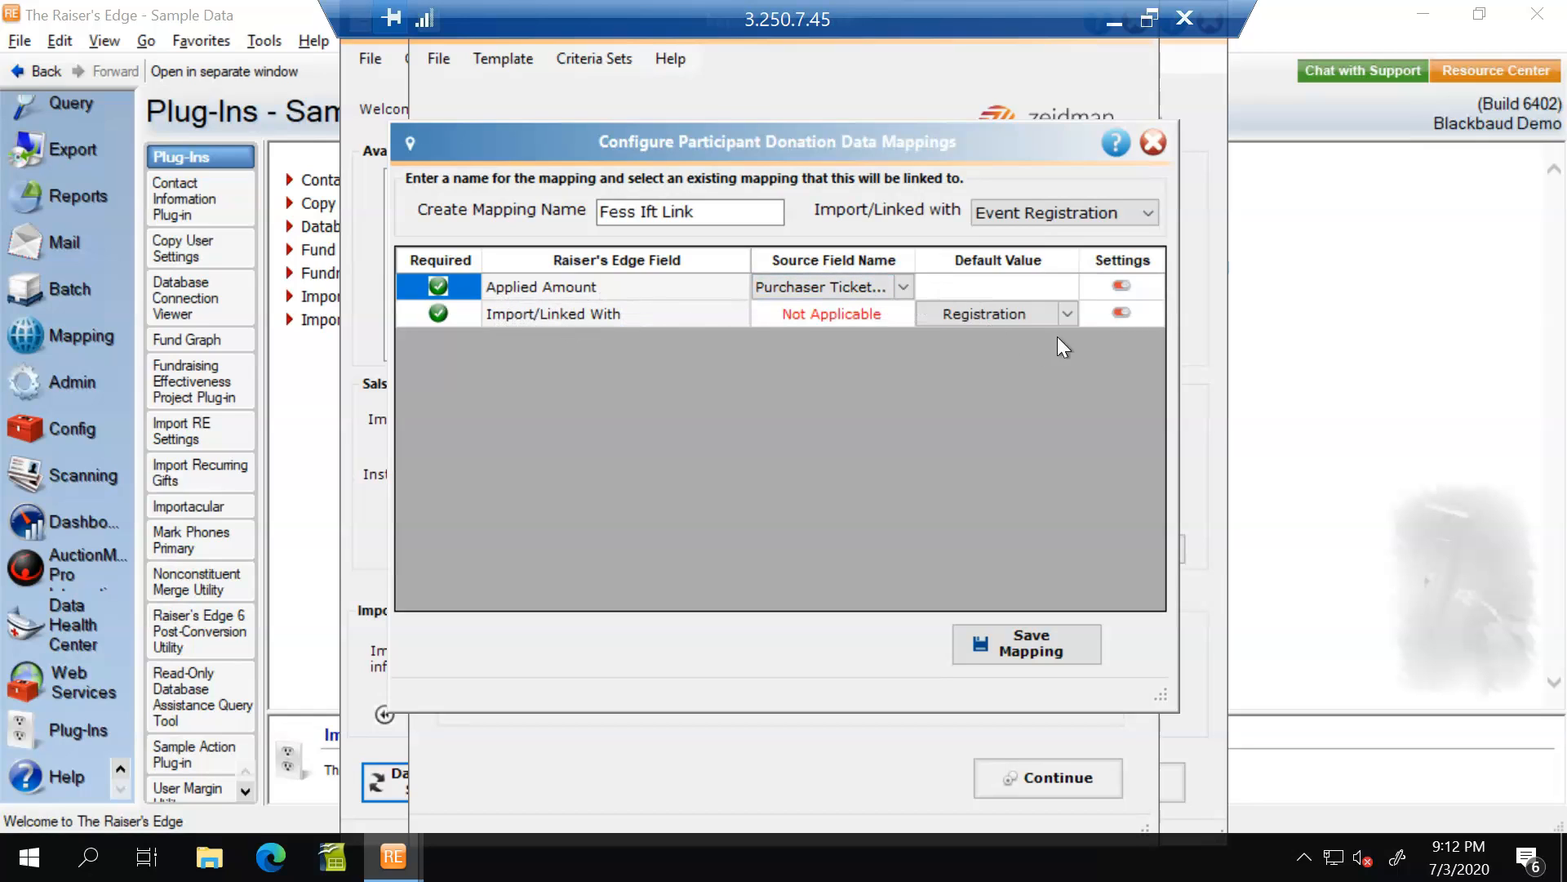
Check the Import/Linked With options of the Fess Ift Link mapping, keep Registration, and save the mapping.
left_click(1069, 313)
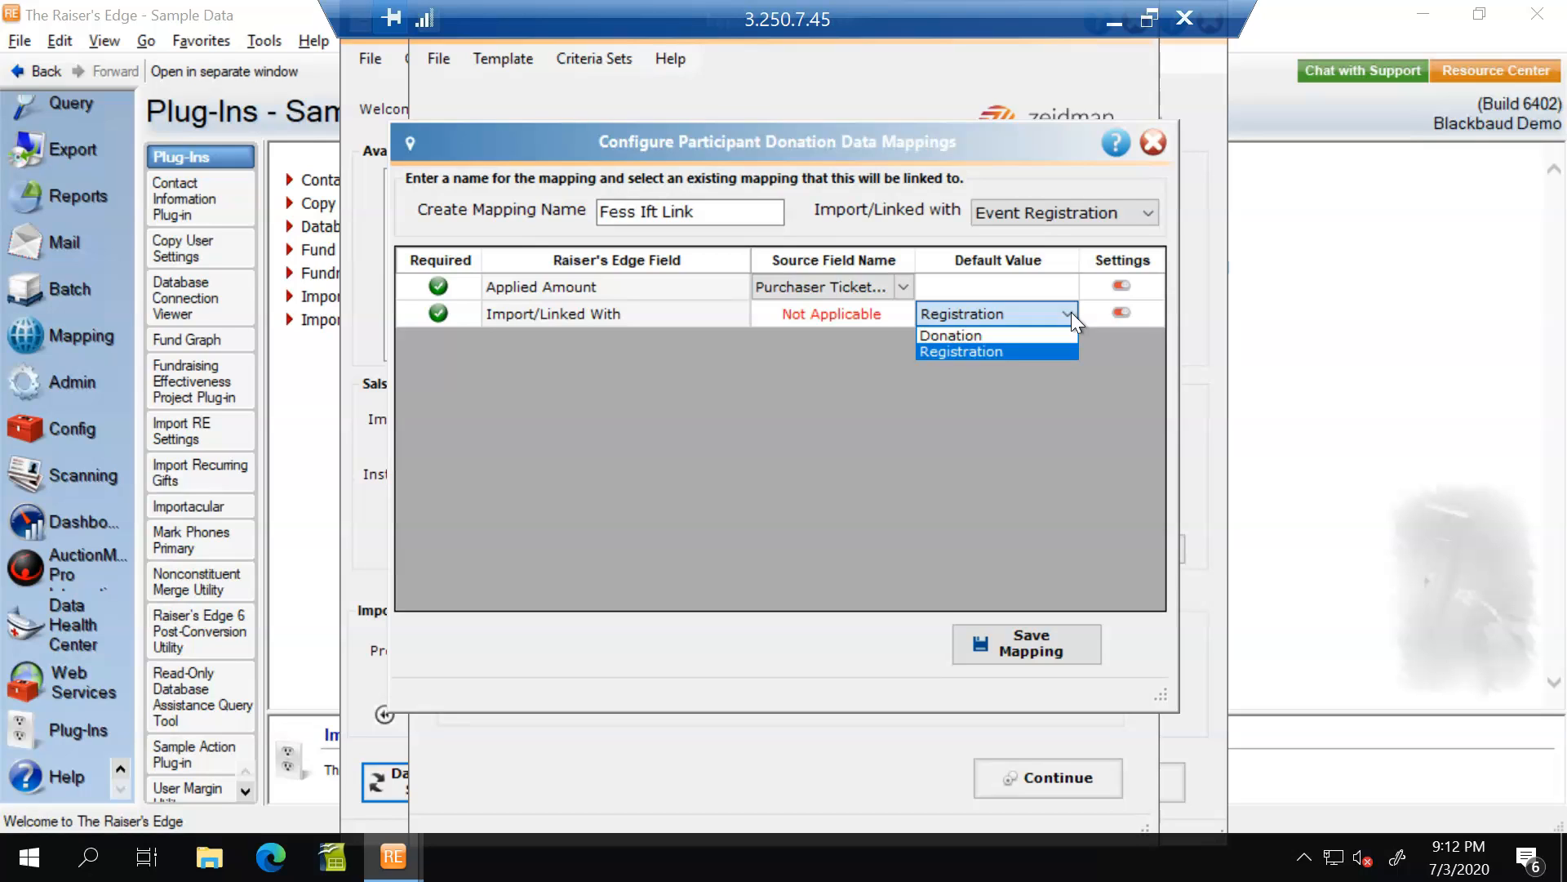
left_click(1051, 352)
left_click(1025, 646)
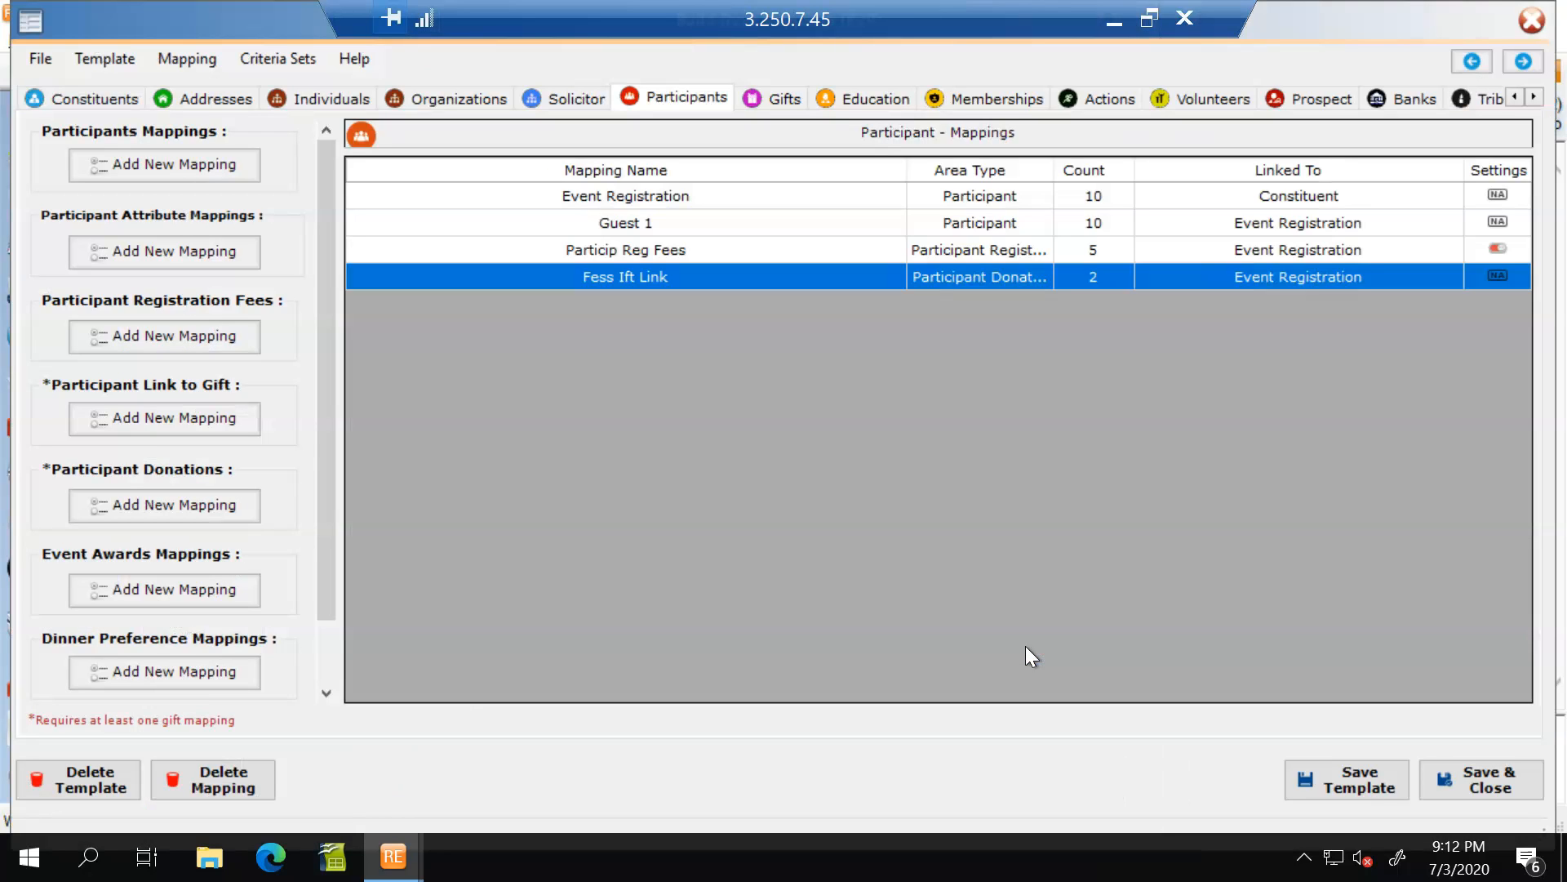
Reopen the Particip Reg Fees mapping to recheck its source fields, and save it without changes.
left_click(650, 252)
double_click(651, 253)
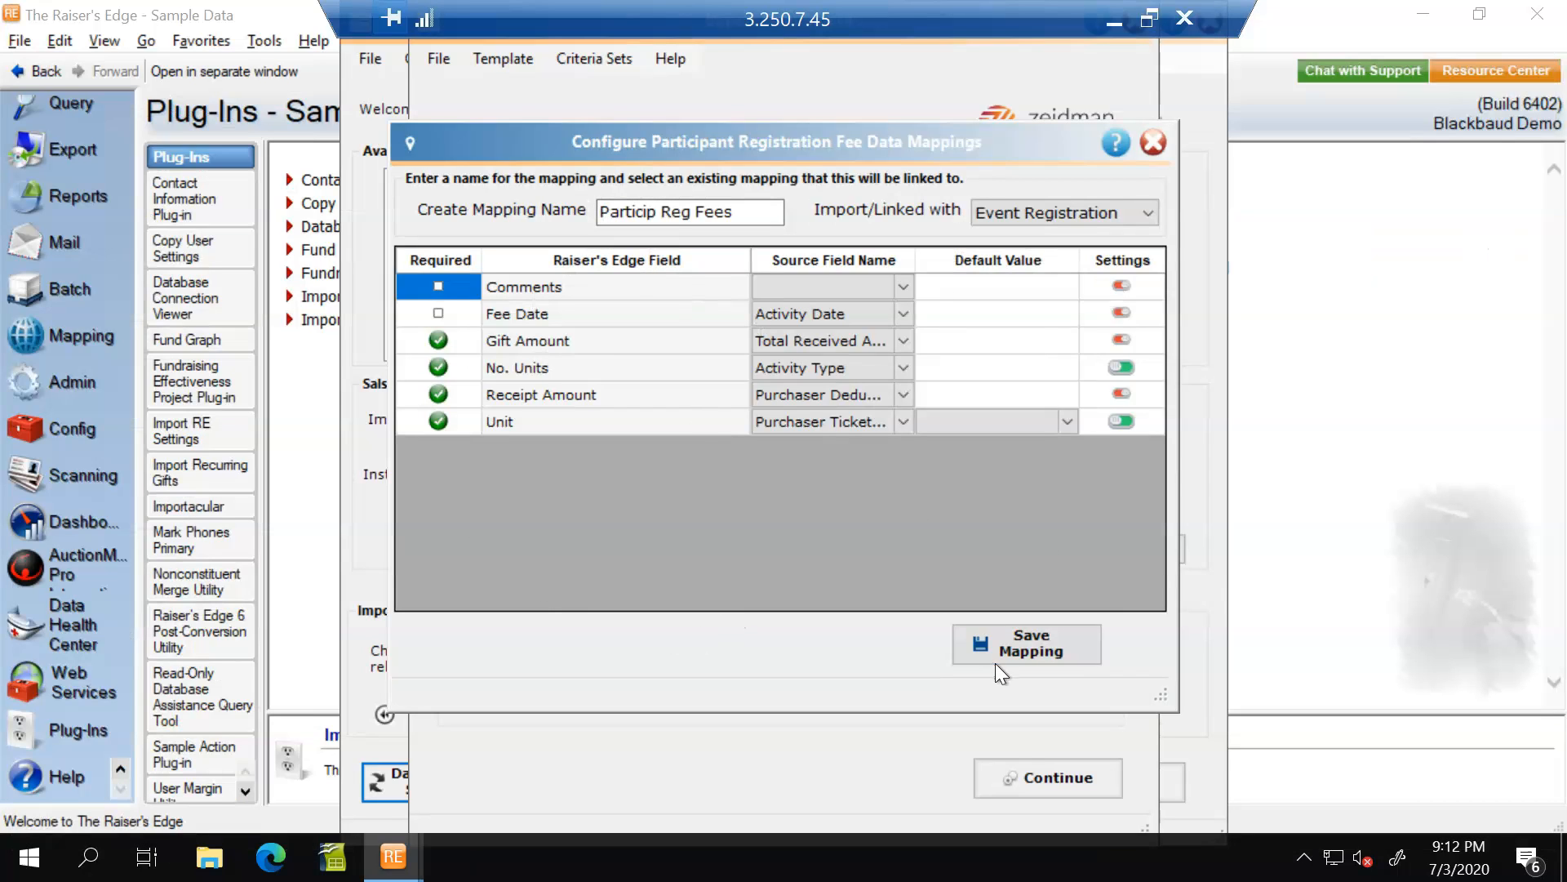
left_click(1030, 647)
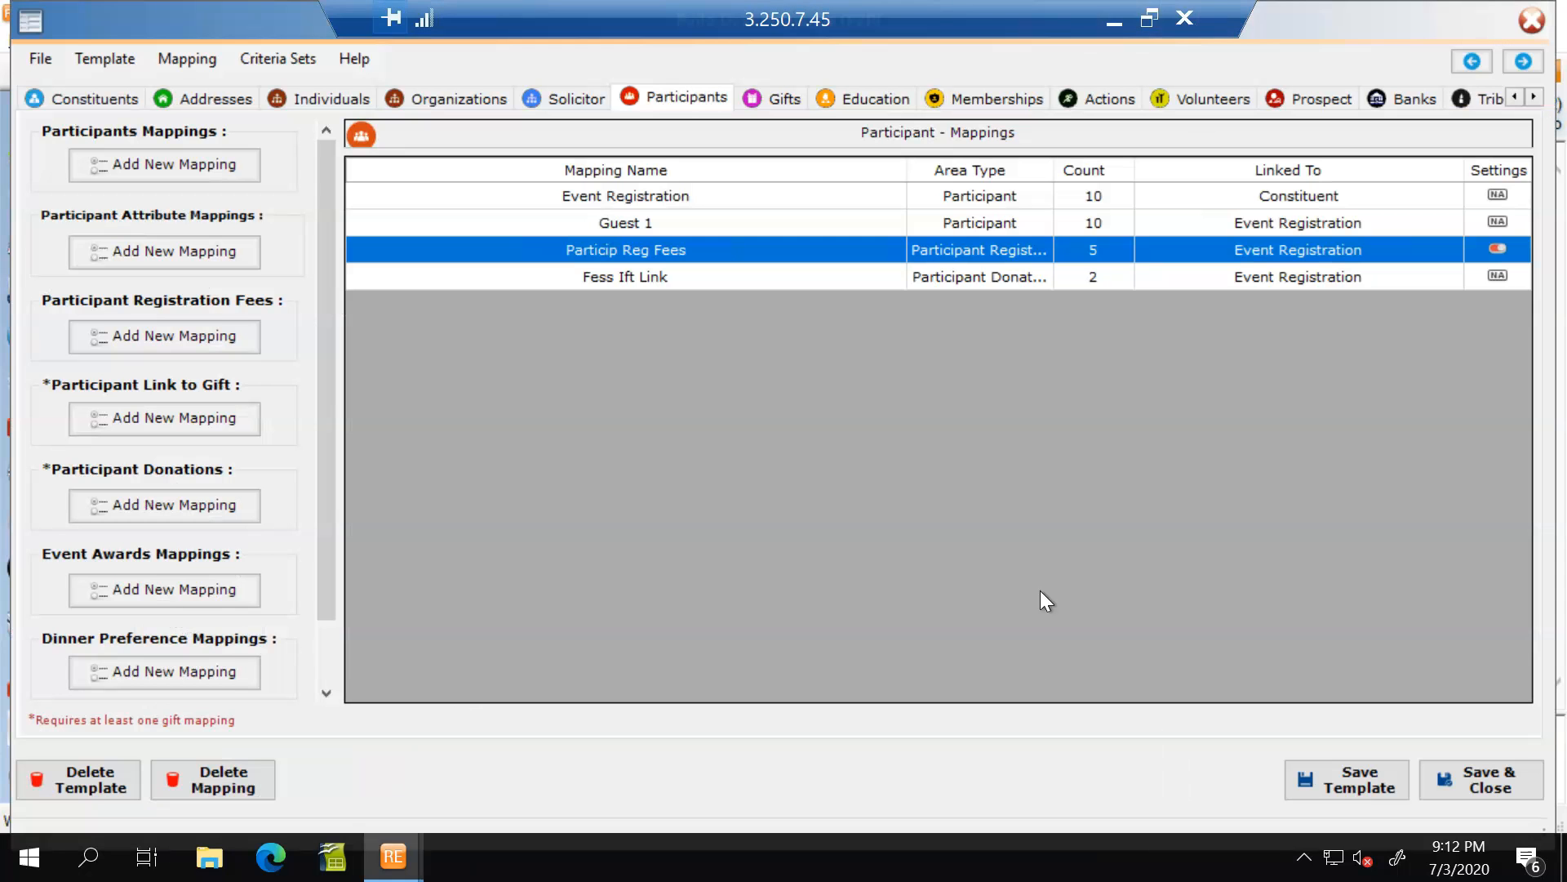
Examine the source fields and default values of the Donation gift mapping through its whole field list, and save the mapping.
left_click(789, 96)
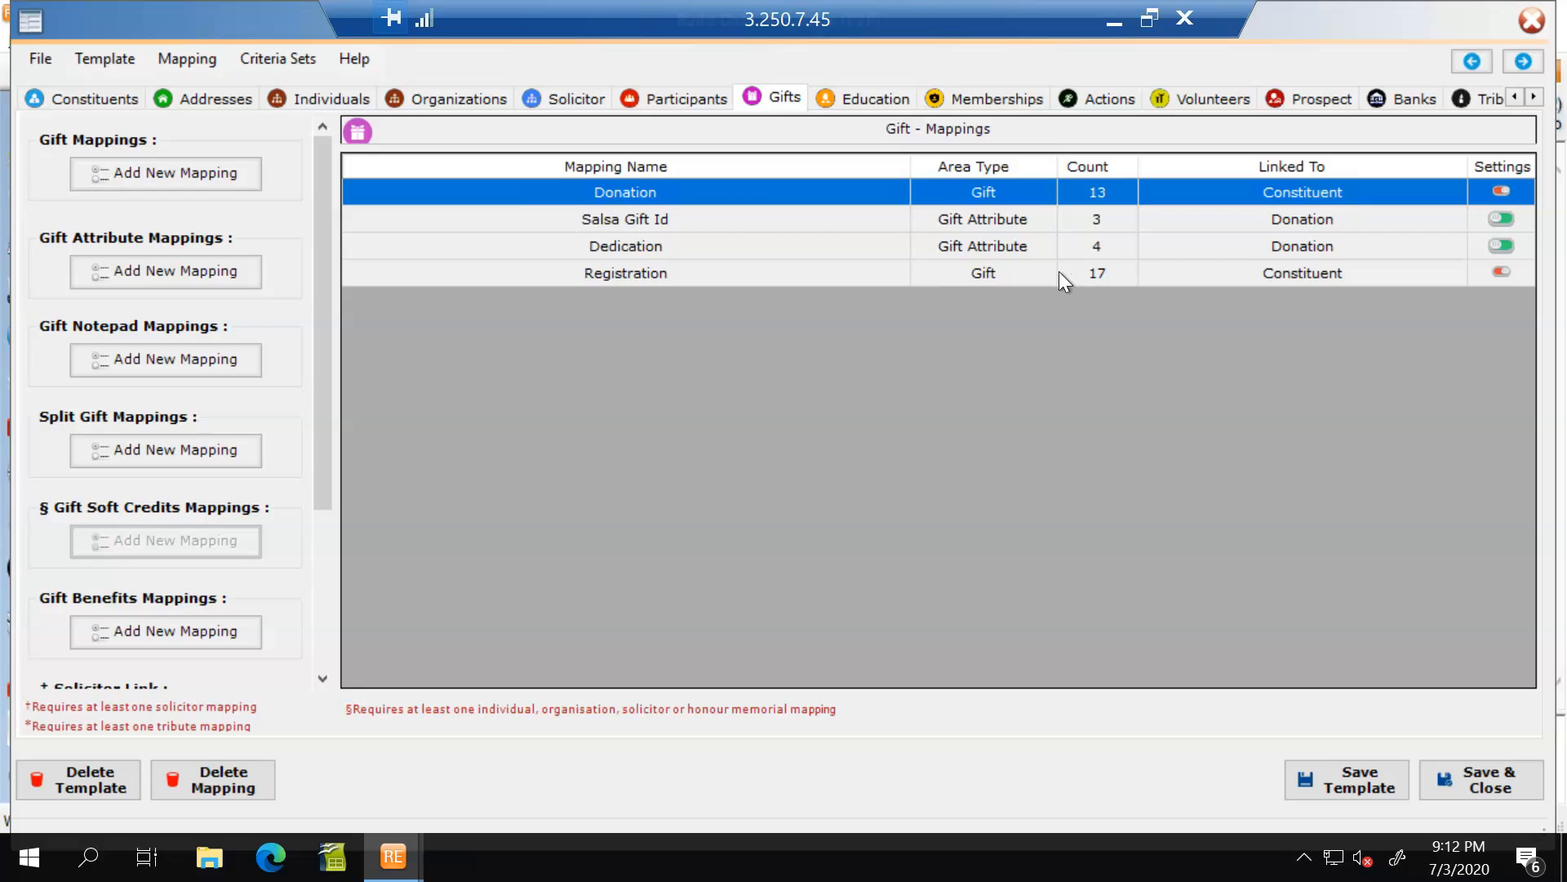
double_click(631, 193)
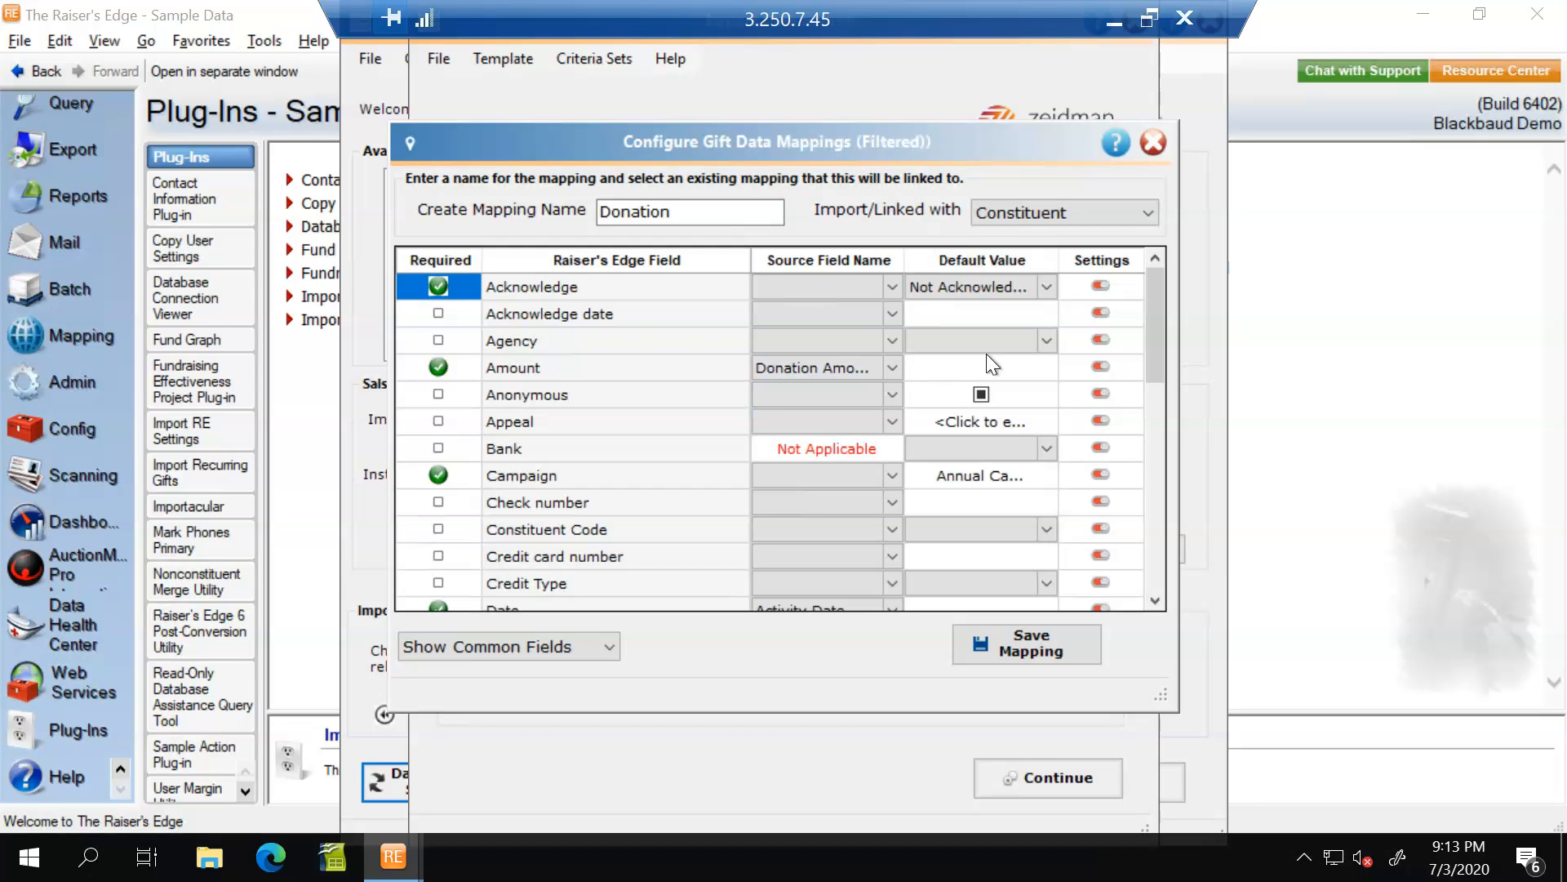
left_click_drag(1164, 350, 1166, 438)
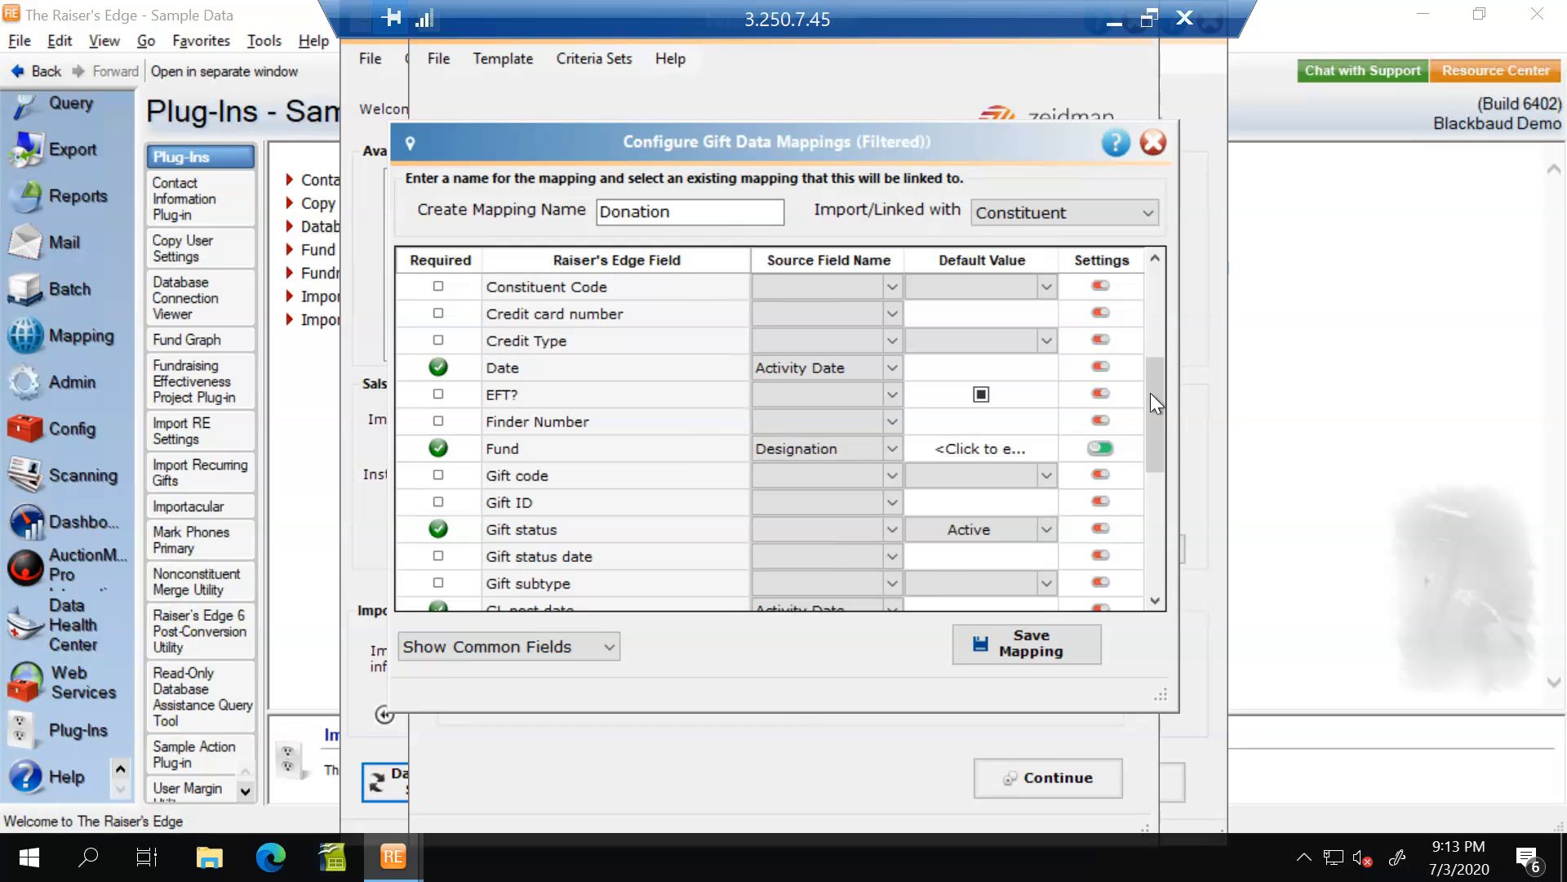
left_click_drag(1150, 400, 1191, 601)
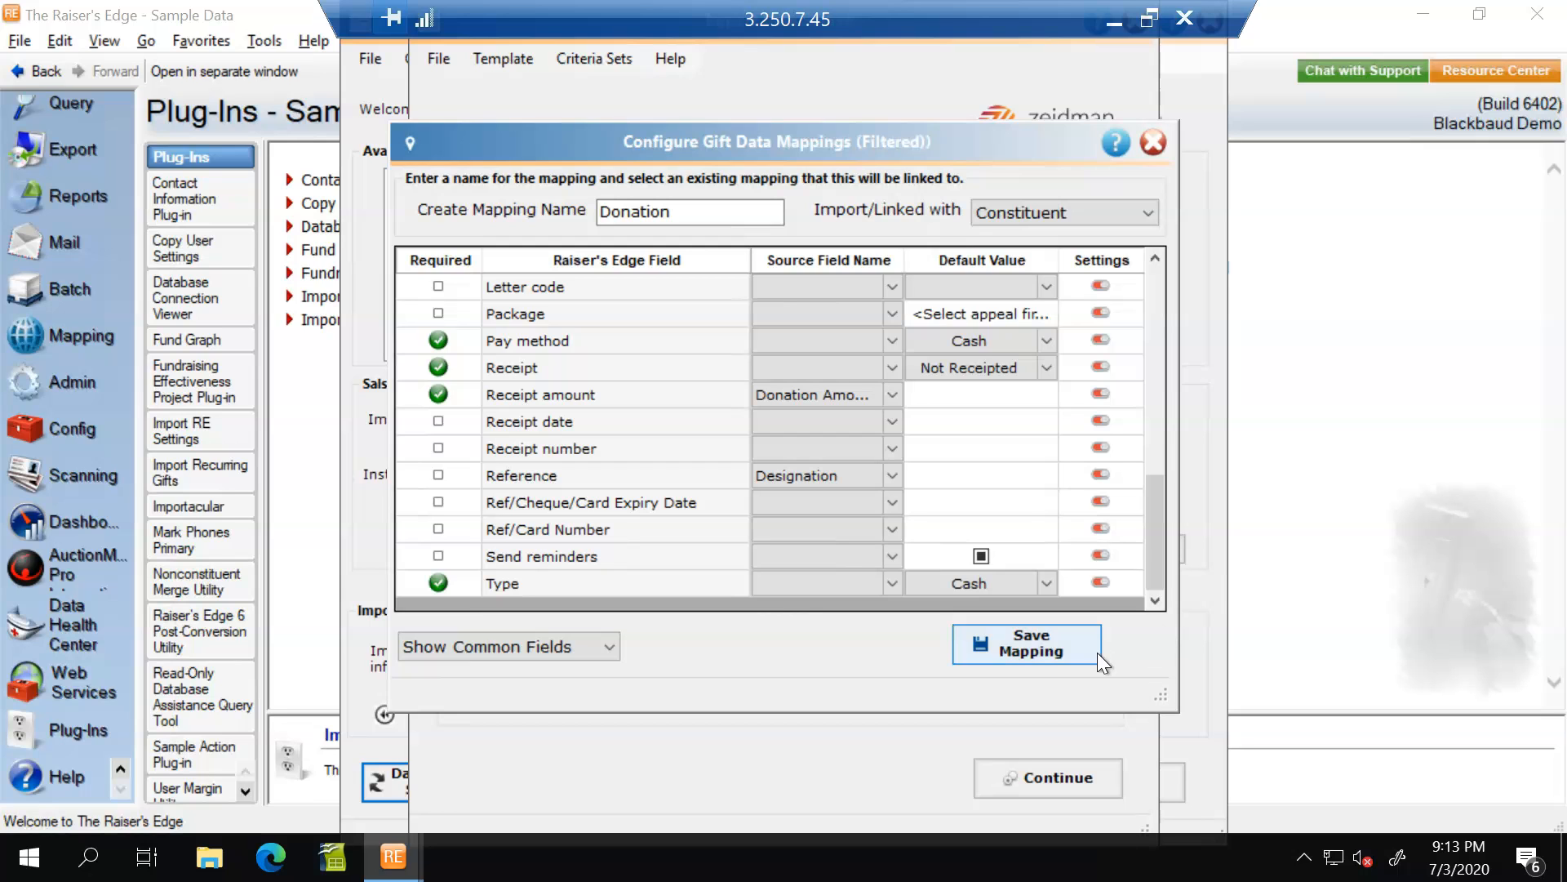
left_click(1077, 644)
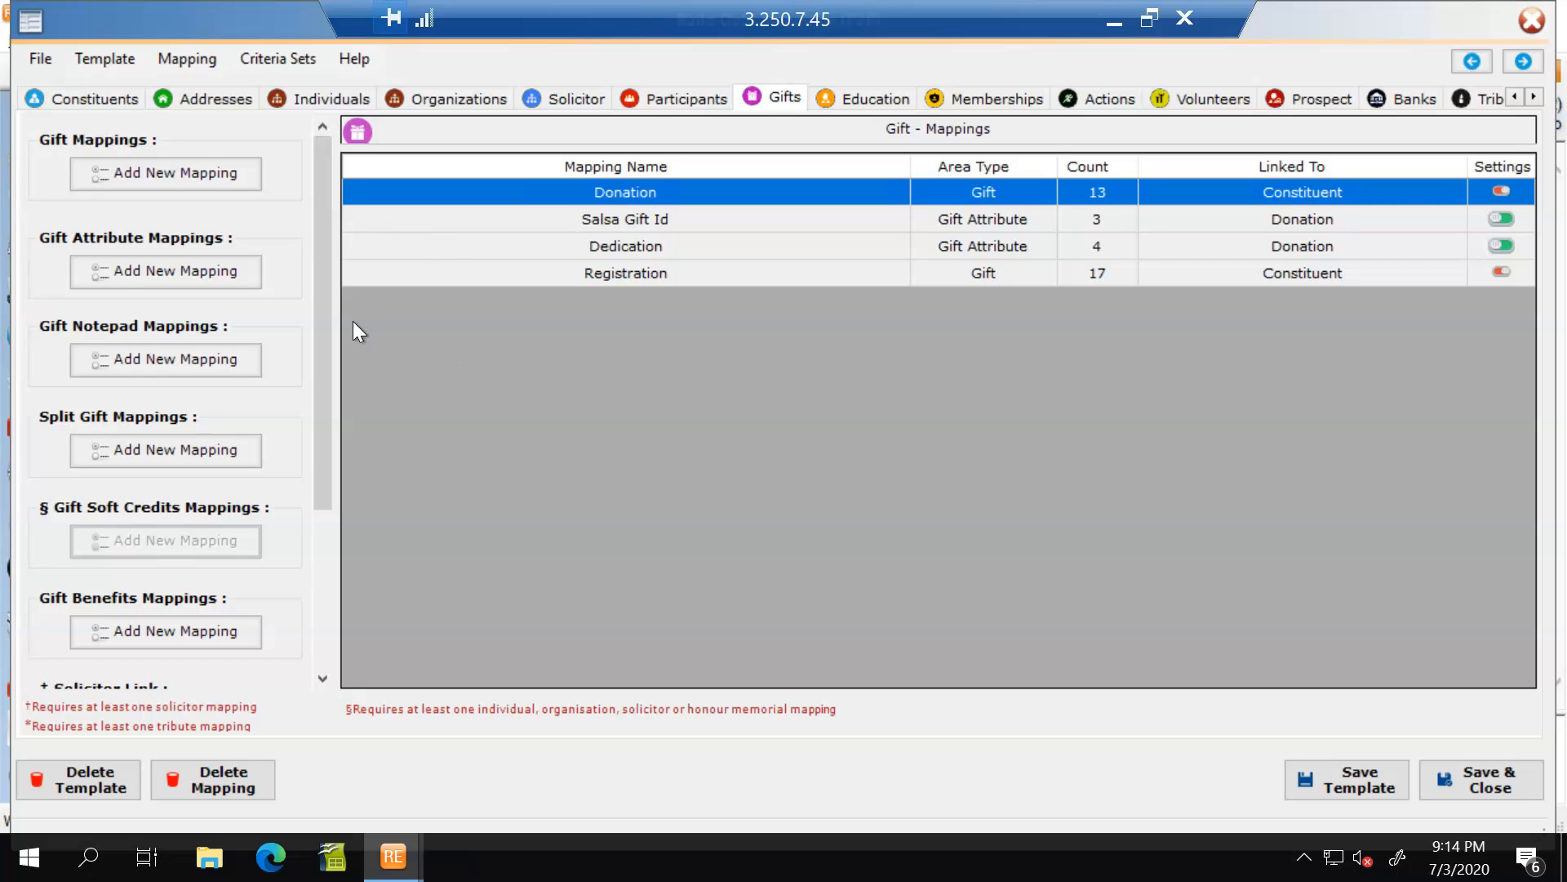
Review the Supporter Address mapping and the records it can be linked with, keep Constituent, and save the mapping.
left_click(209, 102)
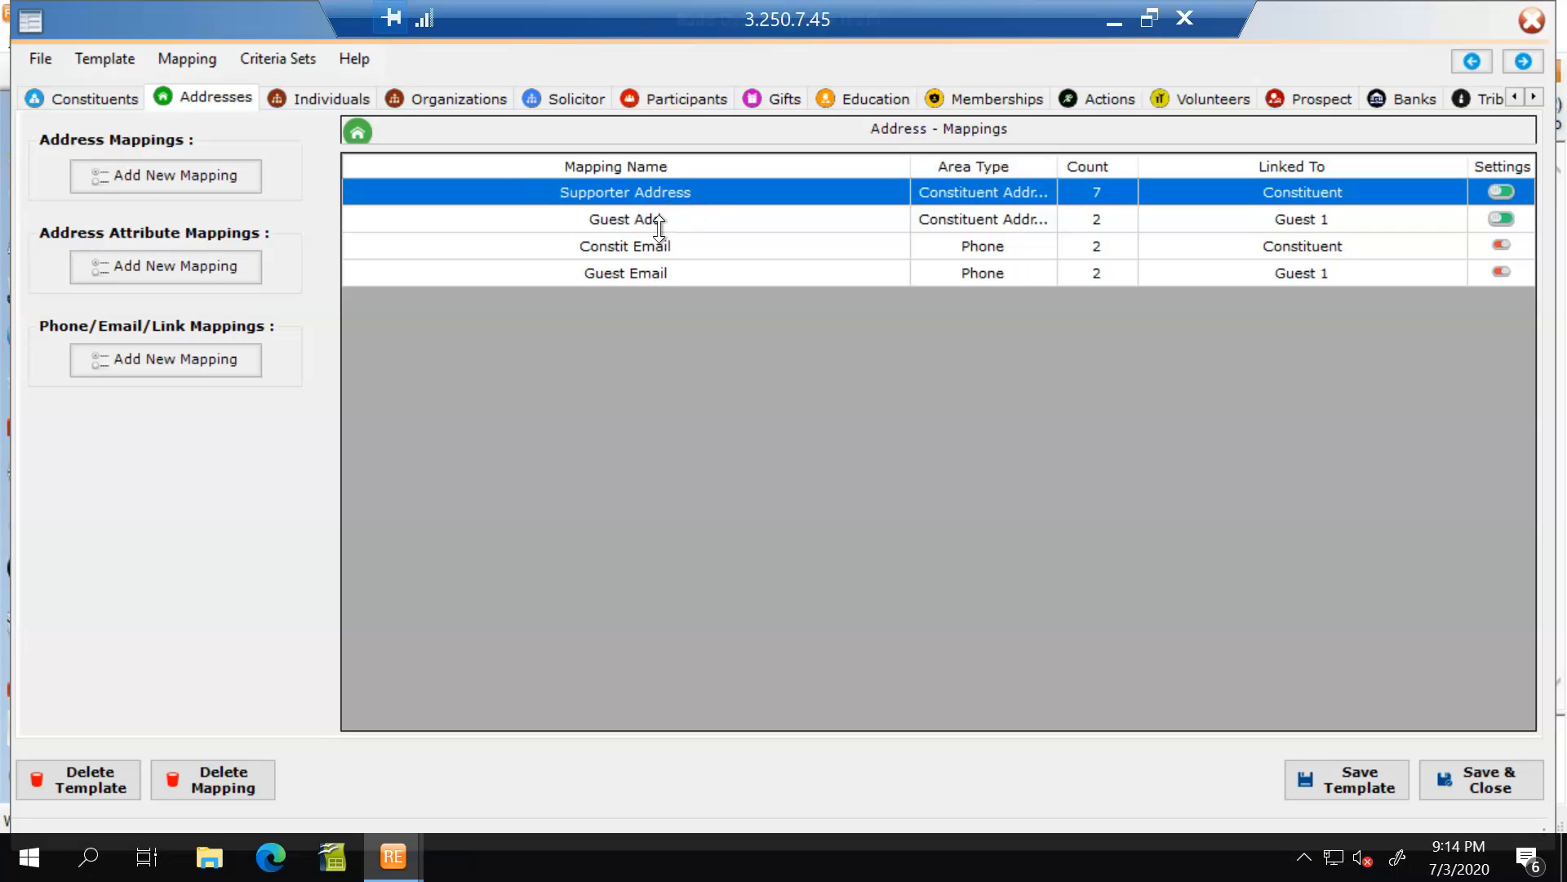
double_click(610, 191)
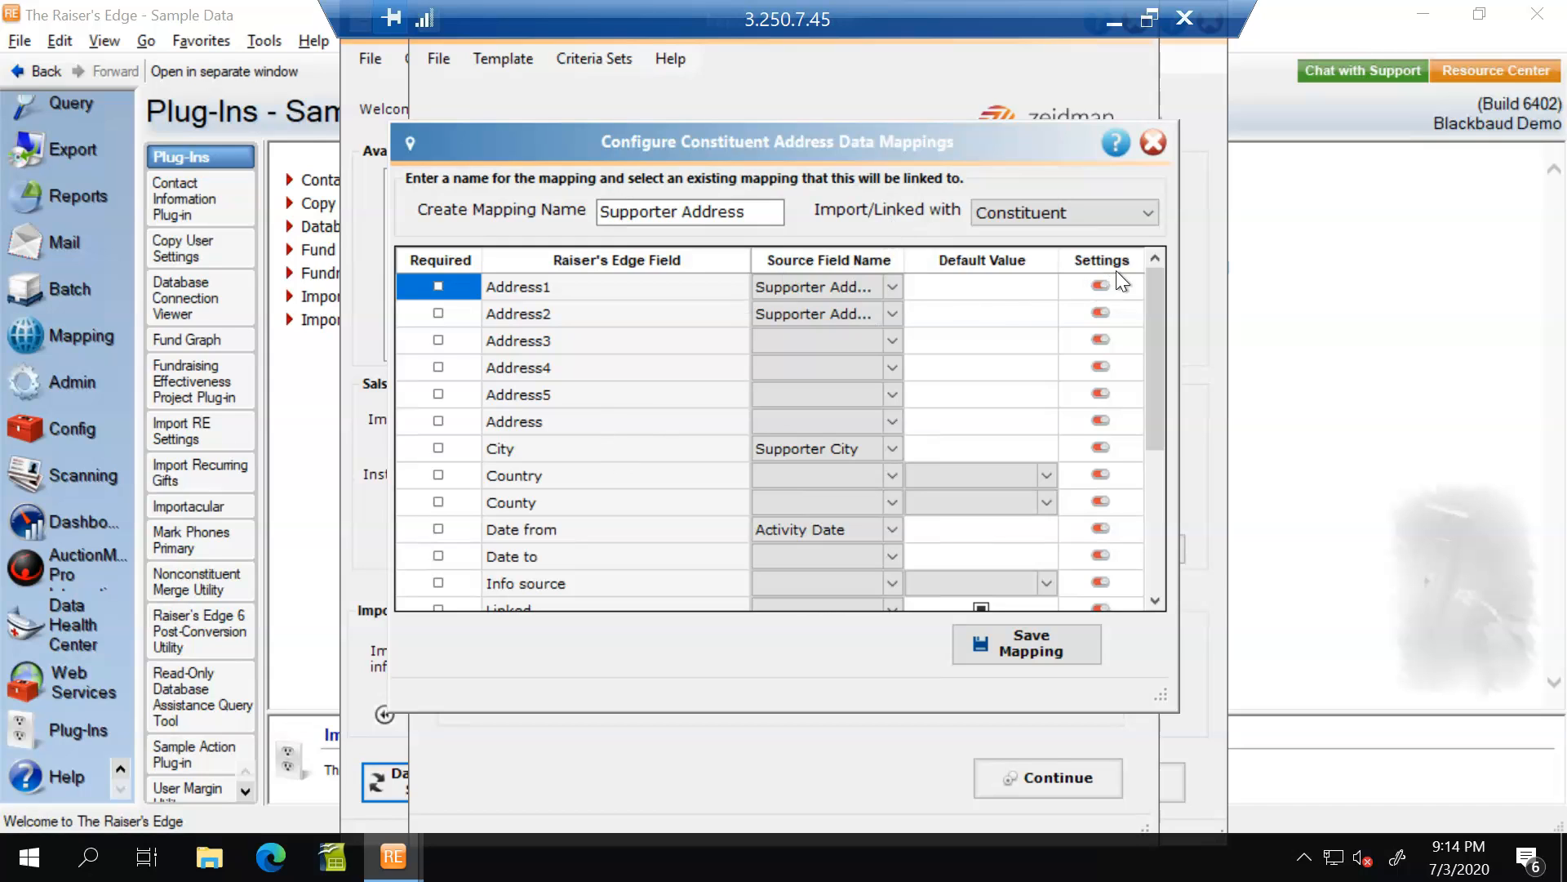
left_click(1155, 212)
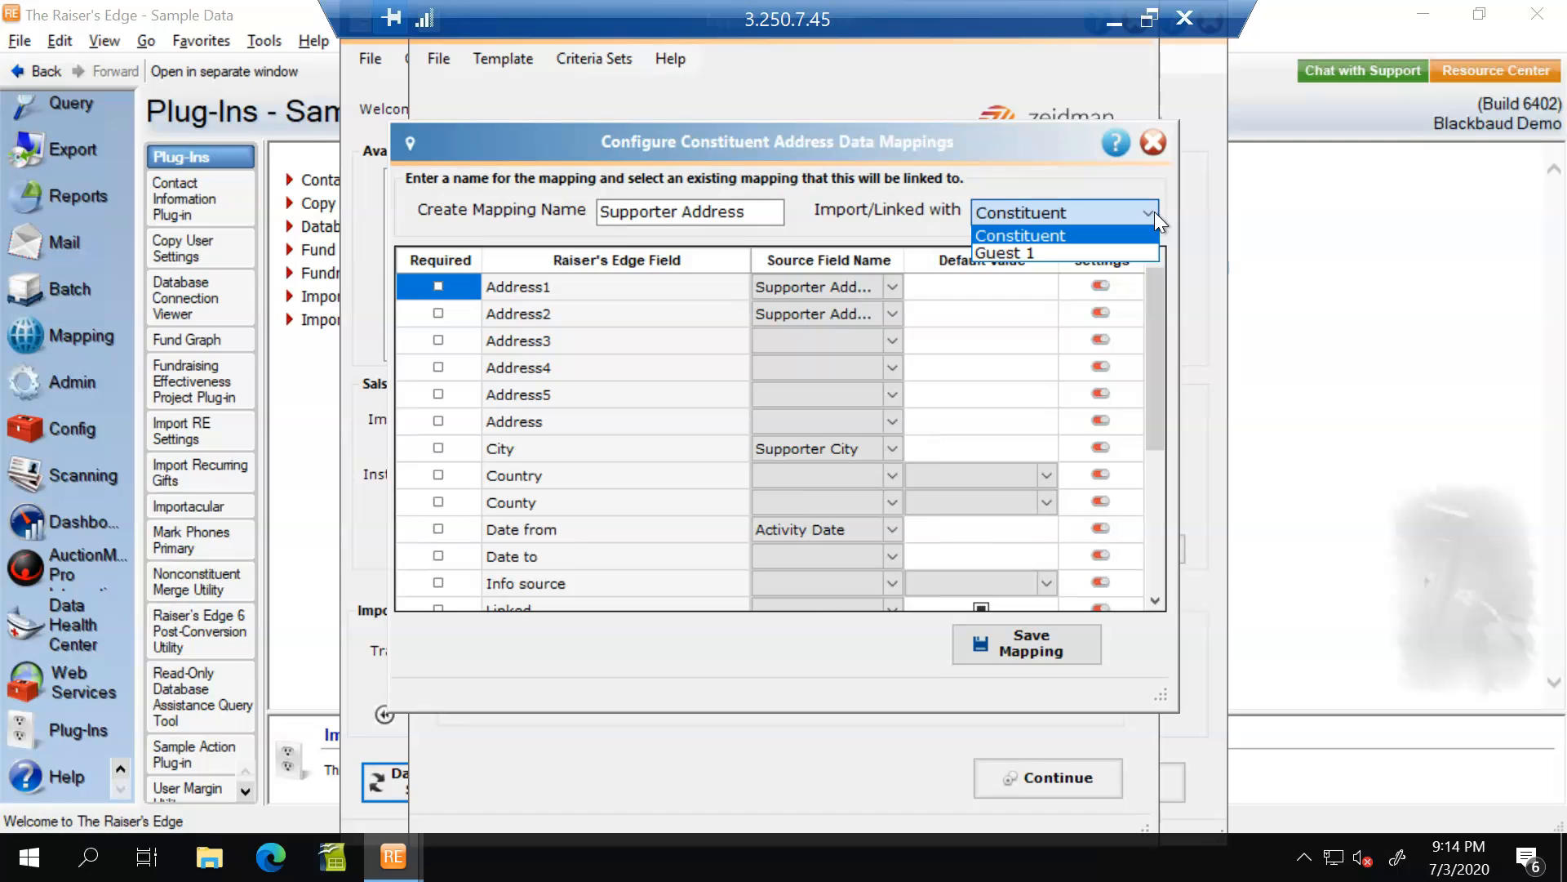
left_click(1155, 212)
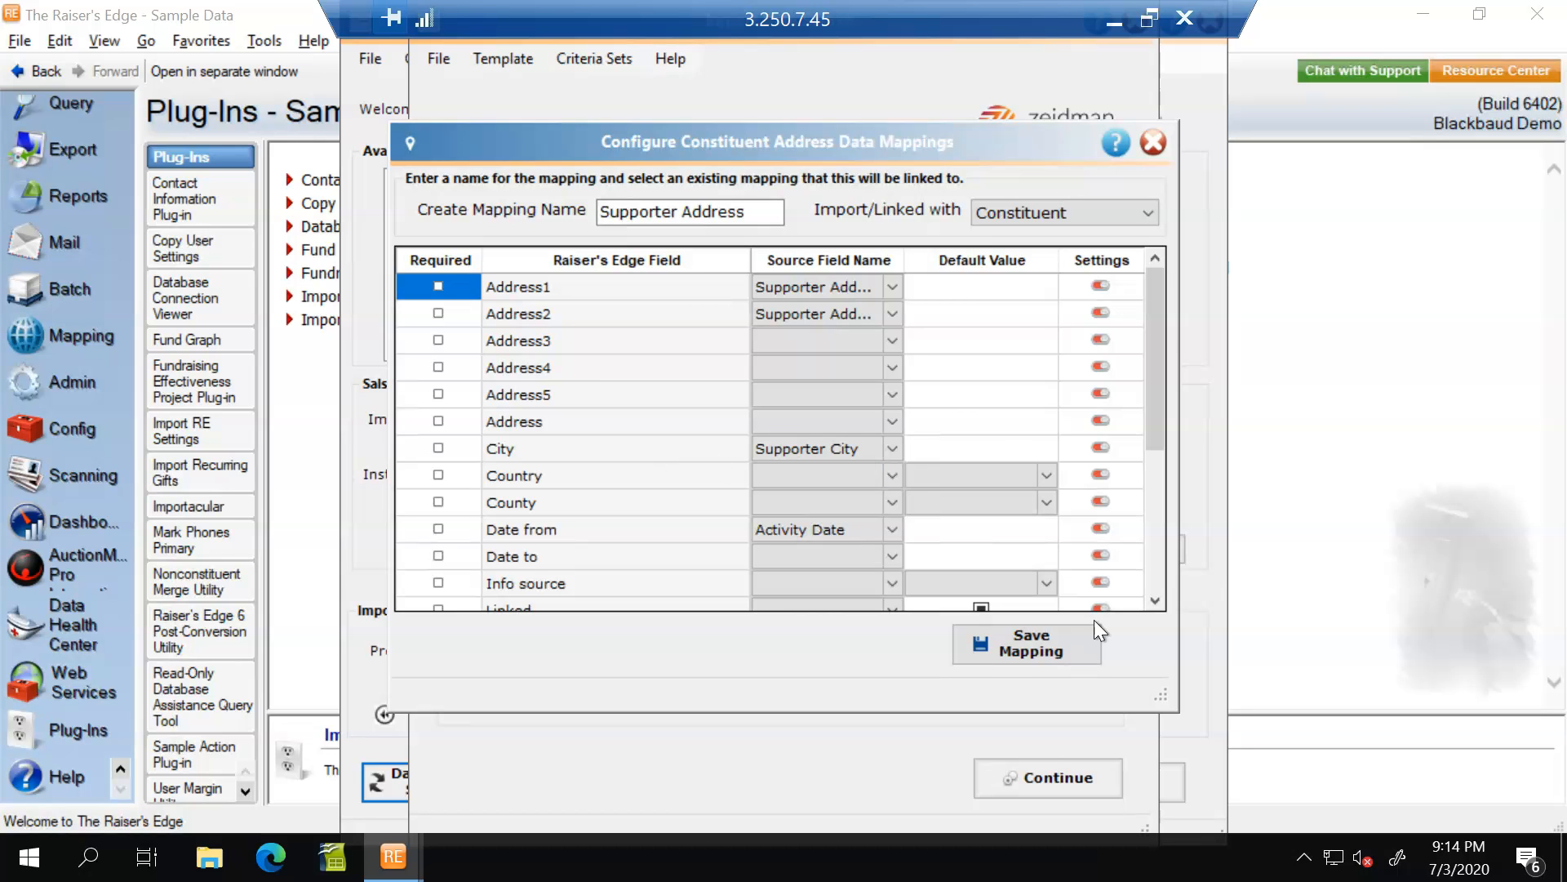
left_click(1025, 652)
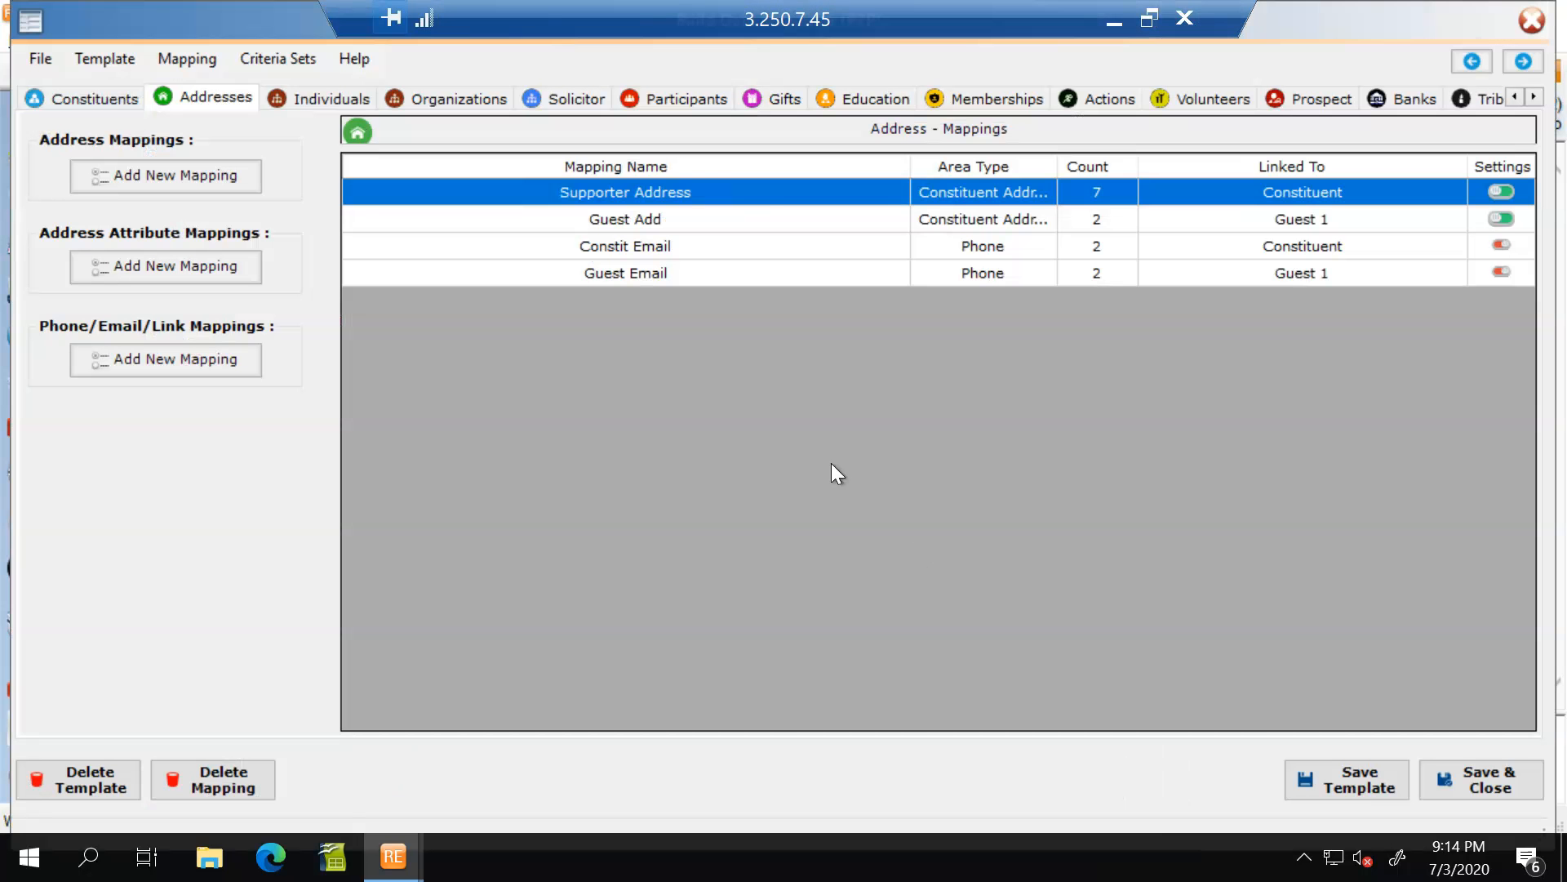
Look through the source fields available for Address1 in the Guest Add mapping, save it unchanged, and check the Constit Email and Guest Email mappings.
double_click(641, 219)
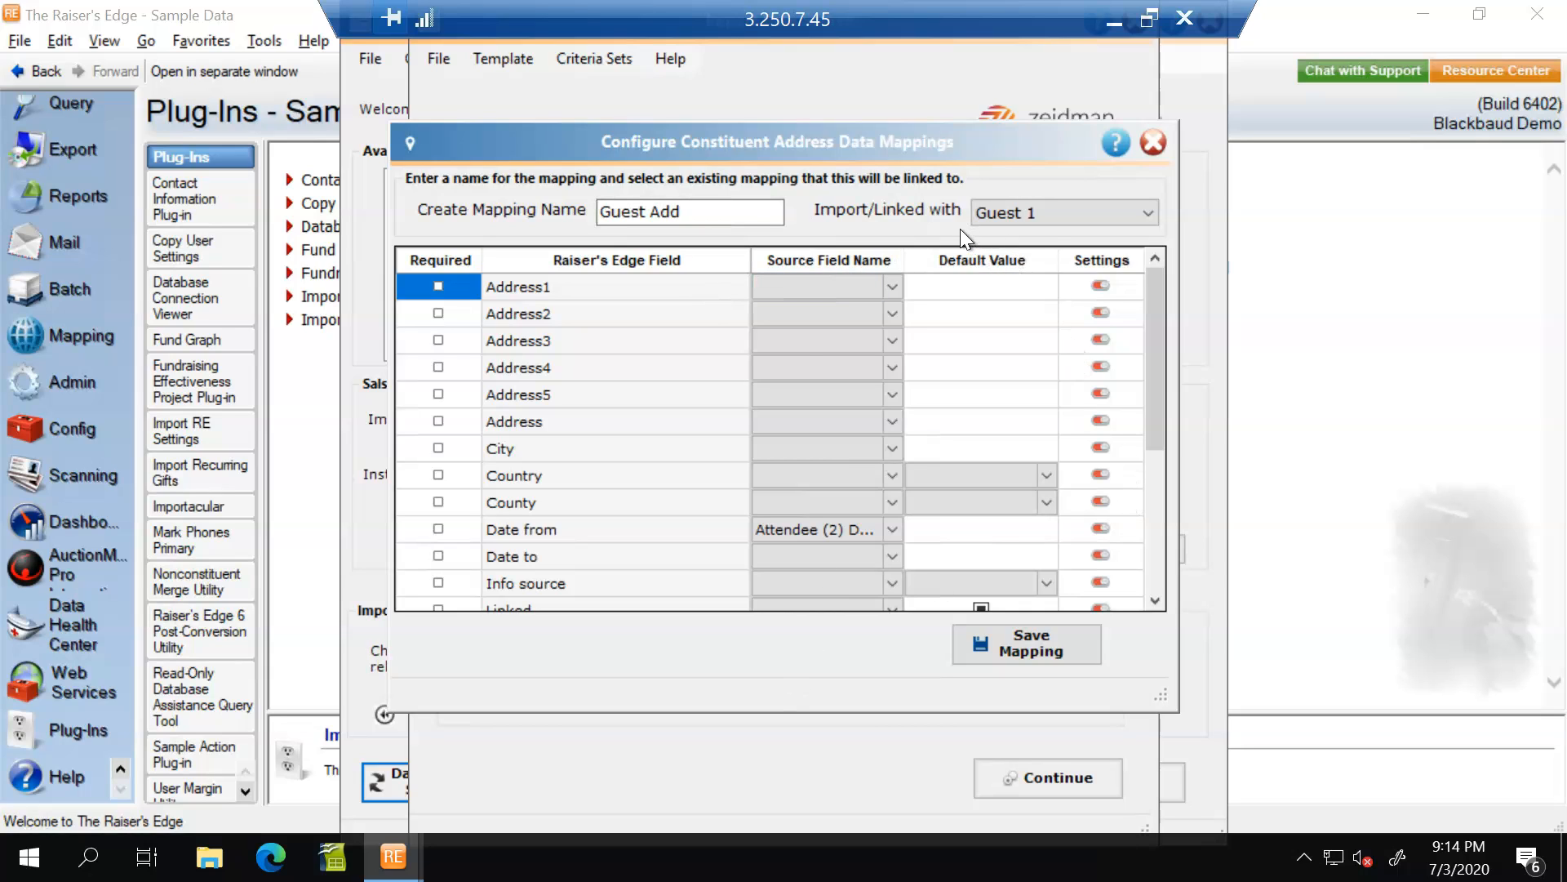
left_click(878, 289)
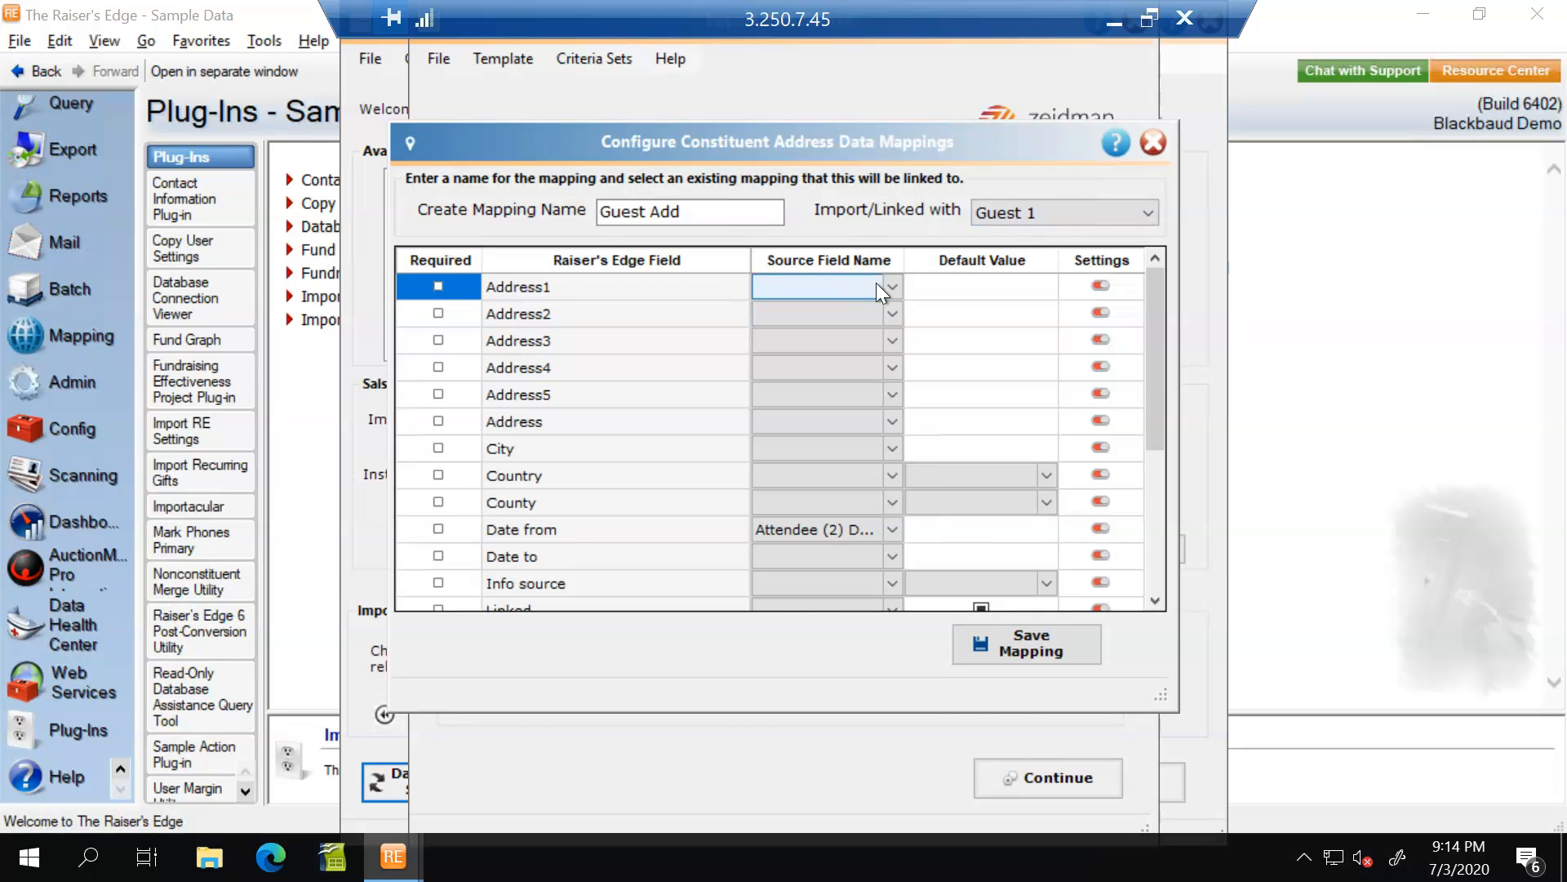
left_click(883, 283)
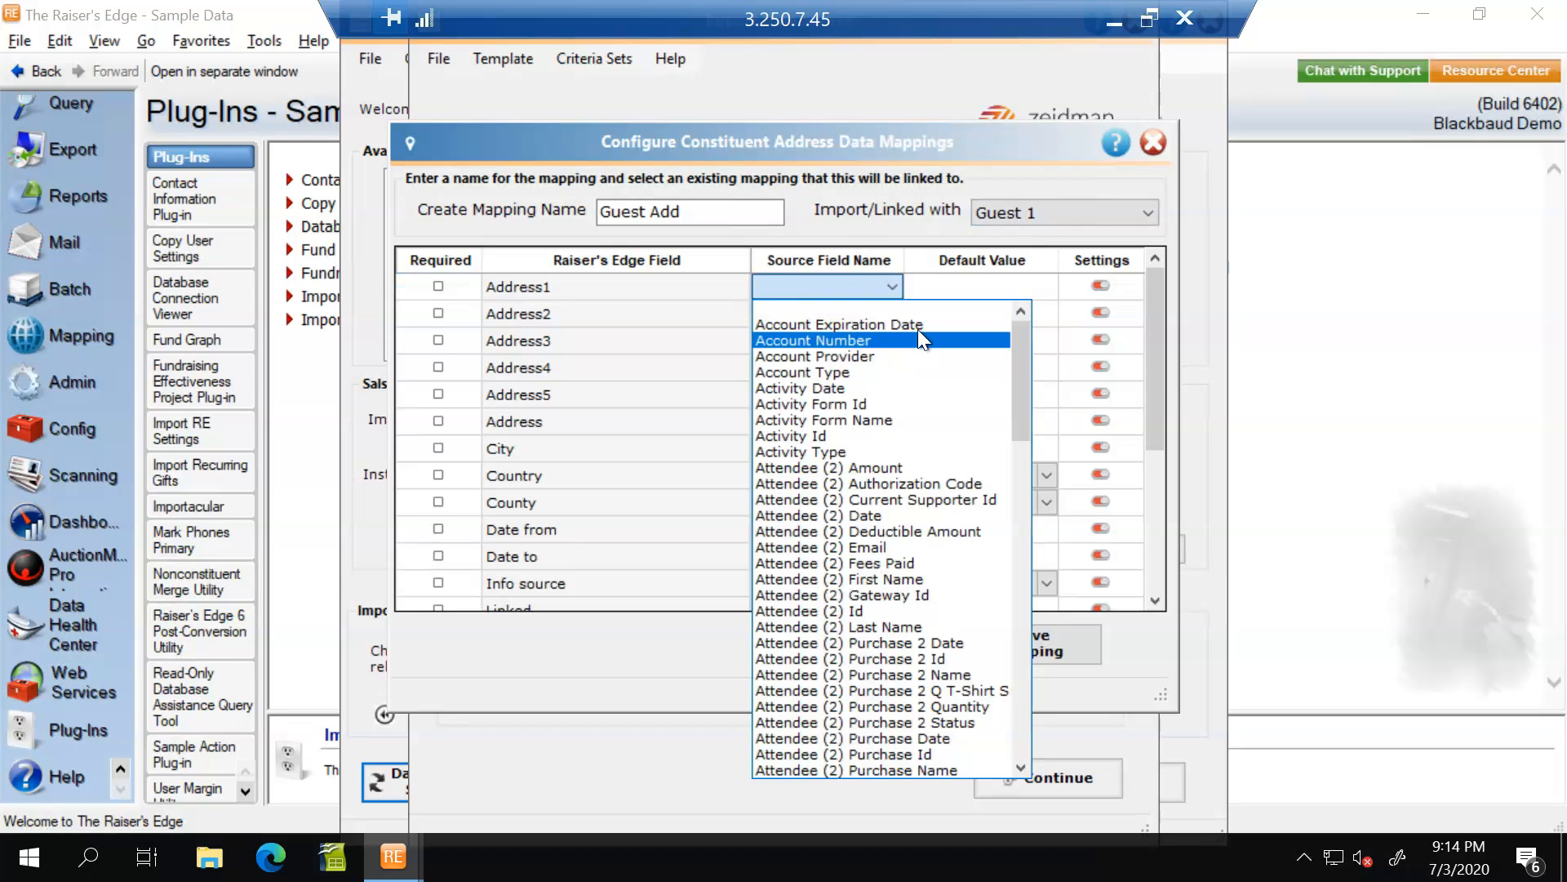
left_click_drag(1021, 362, 981, 391)
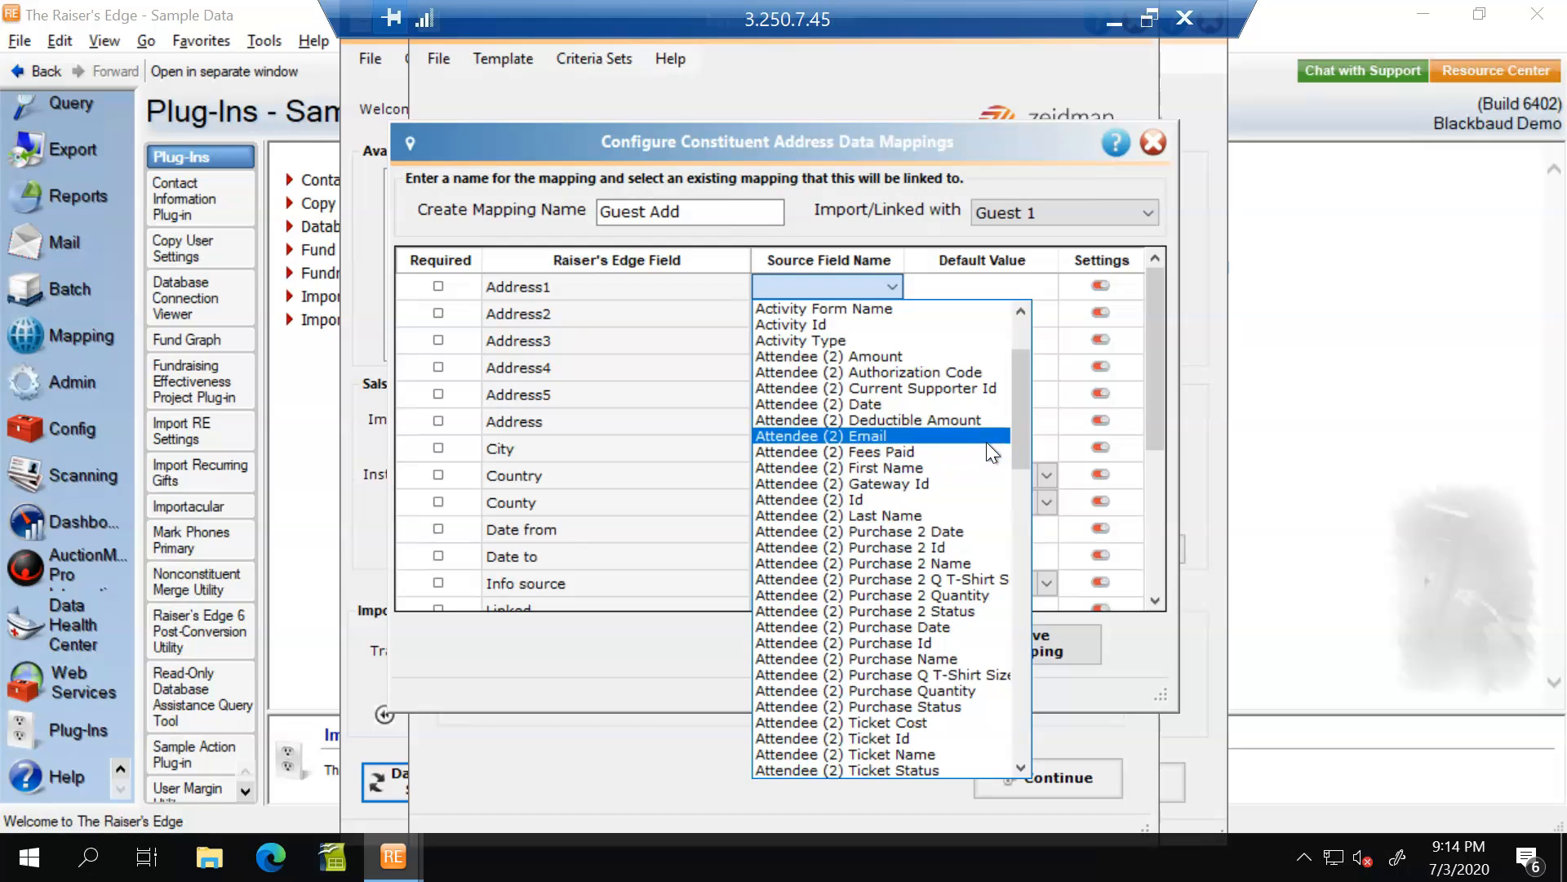
left_click_drag(1020, 392, 1091, 258)
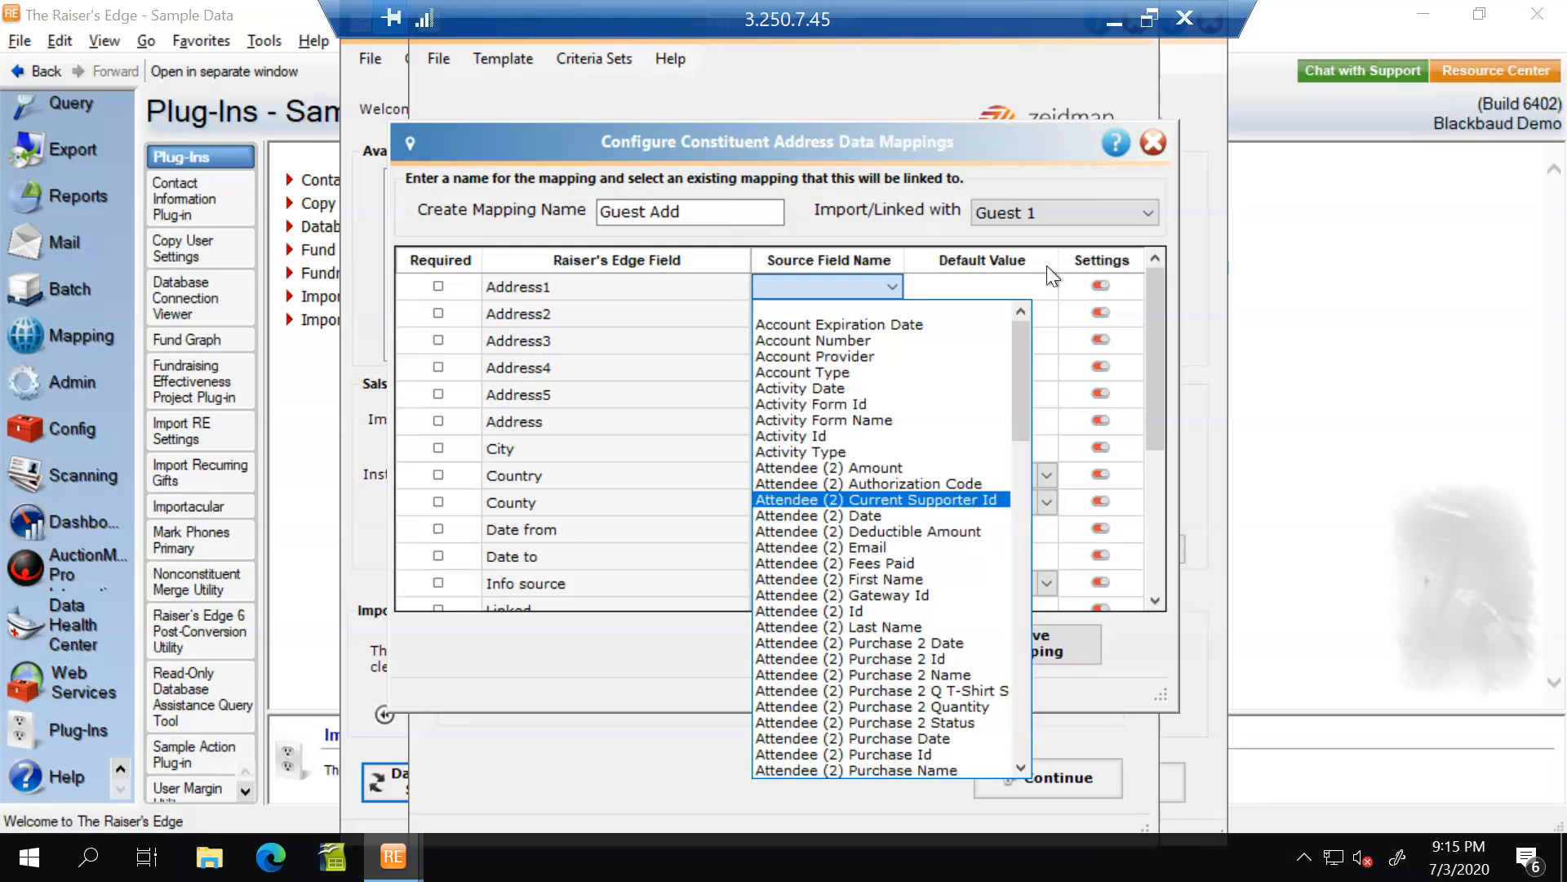
left_click(994, 177)
left_click(1025, 640)
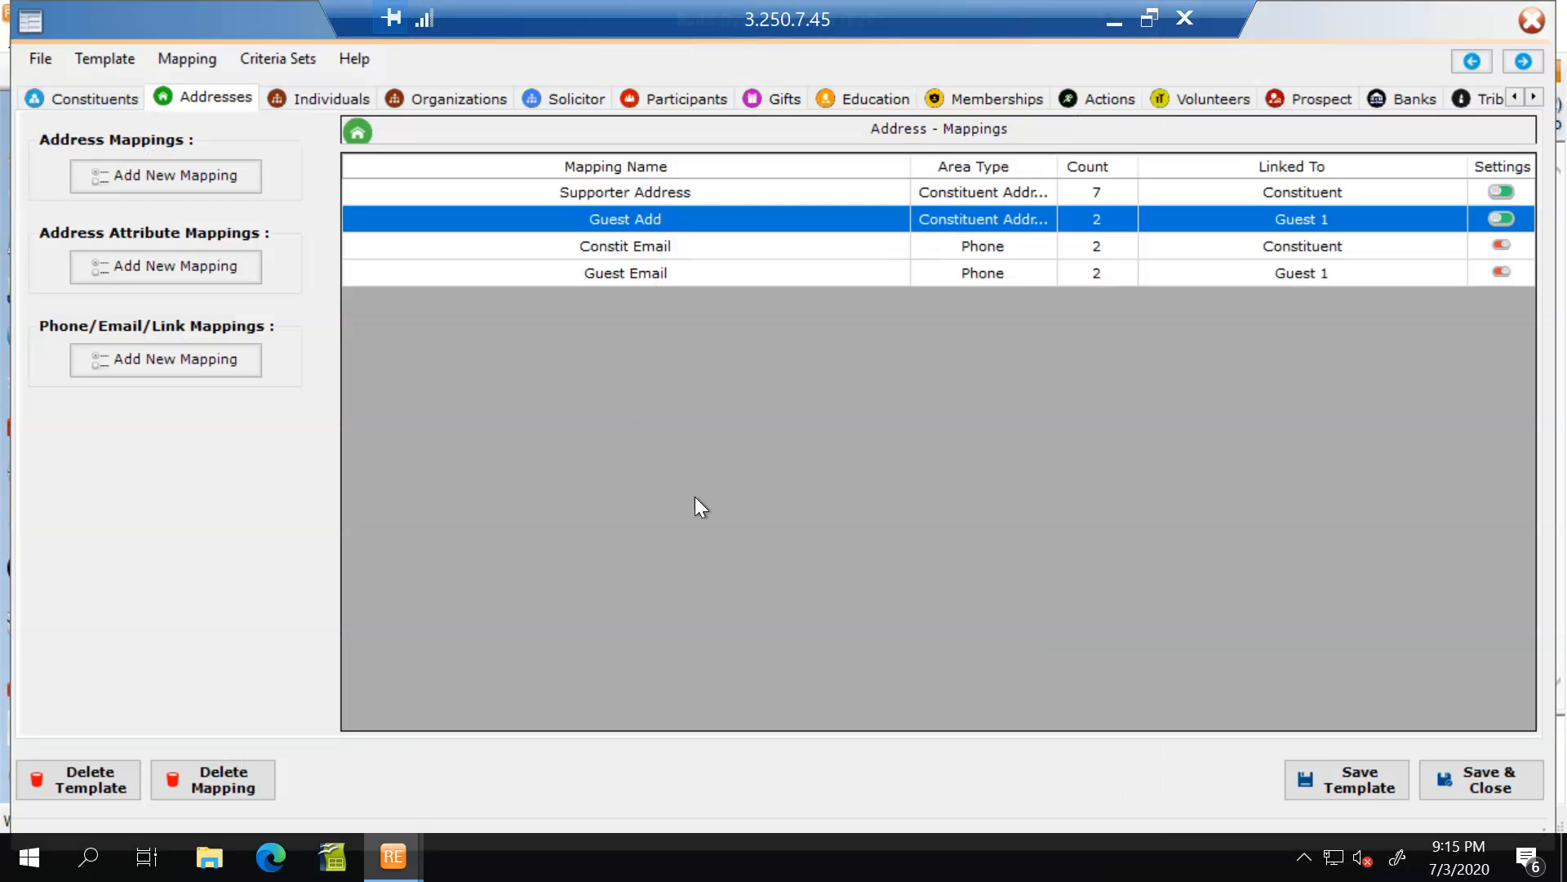
left_click(623, 248)
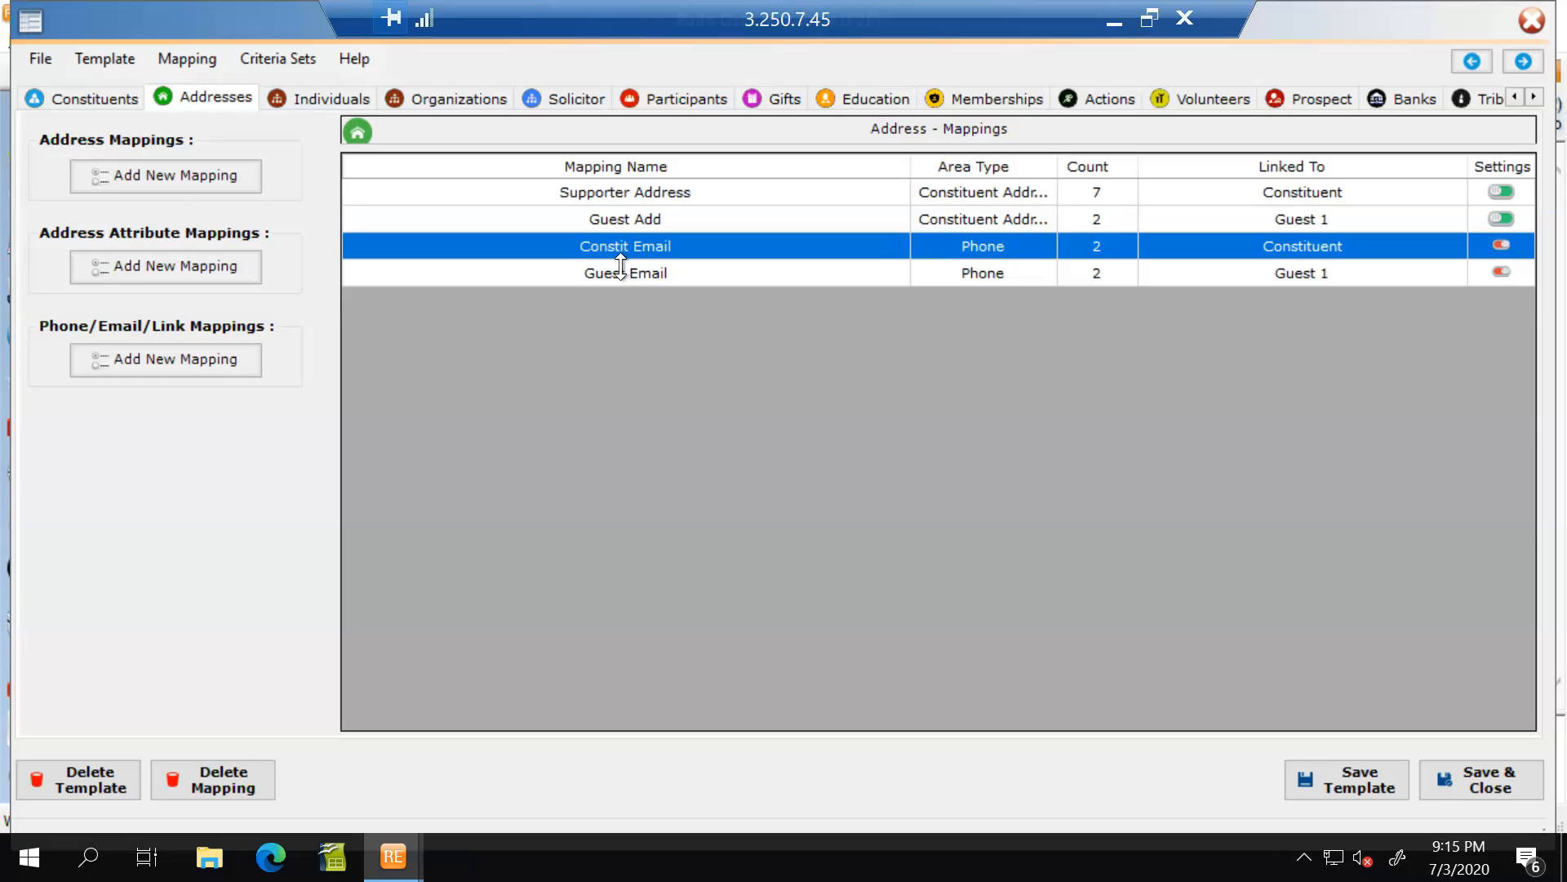
left_click(621, 272)
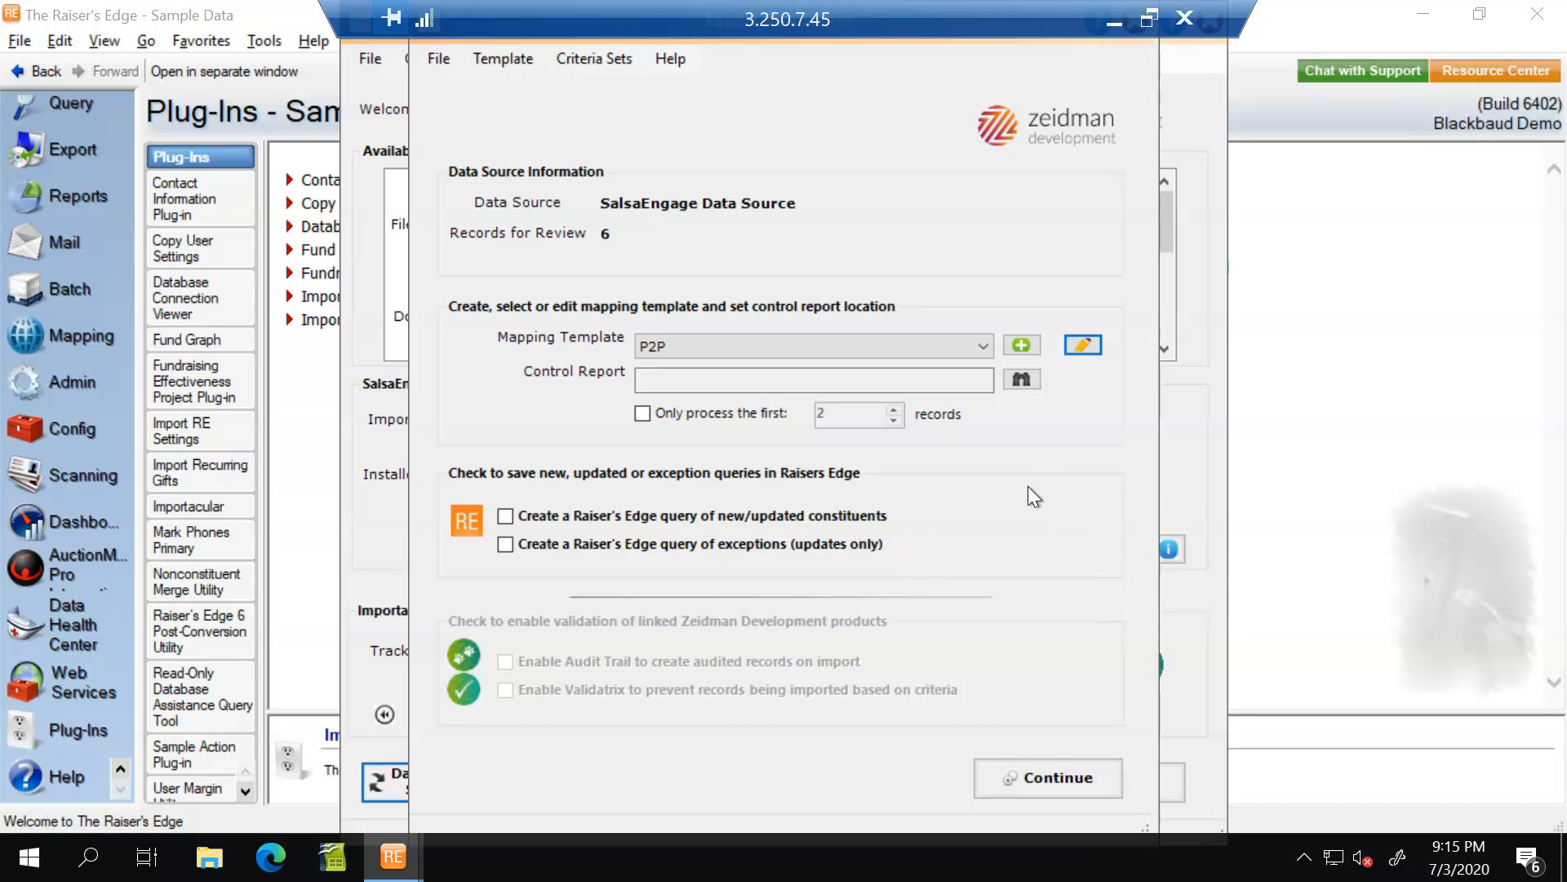
Set Control.xlsx on the Desktop as the control report, replacing the existing file, and continue with the P2P template import.
left_click(1020, 381)
double_click(716, 172)
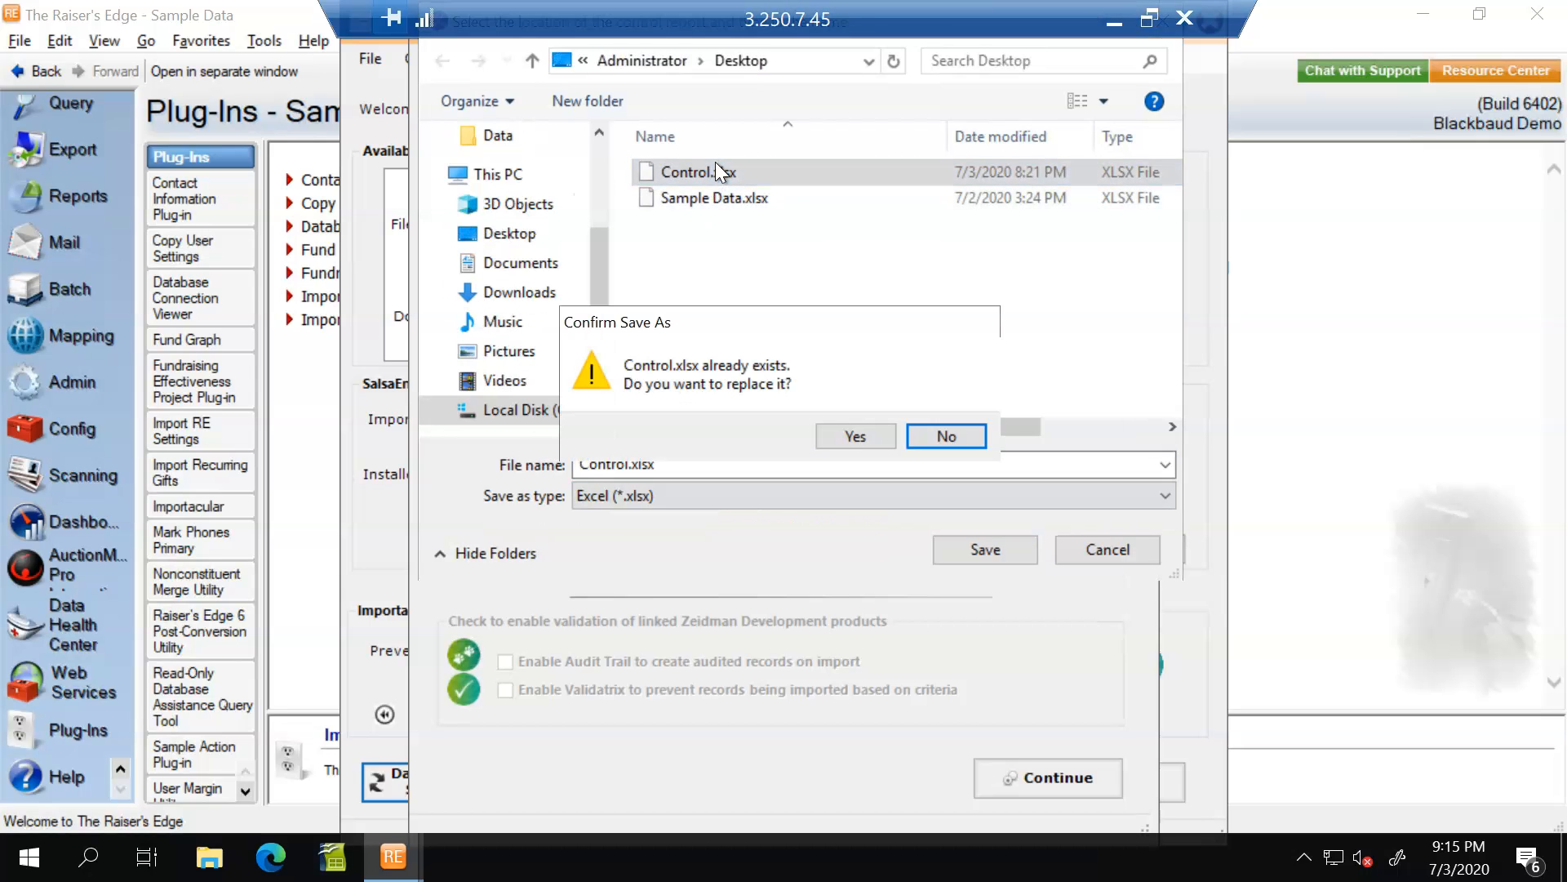
left_click(855, 437)
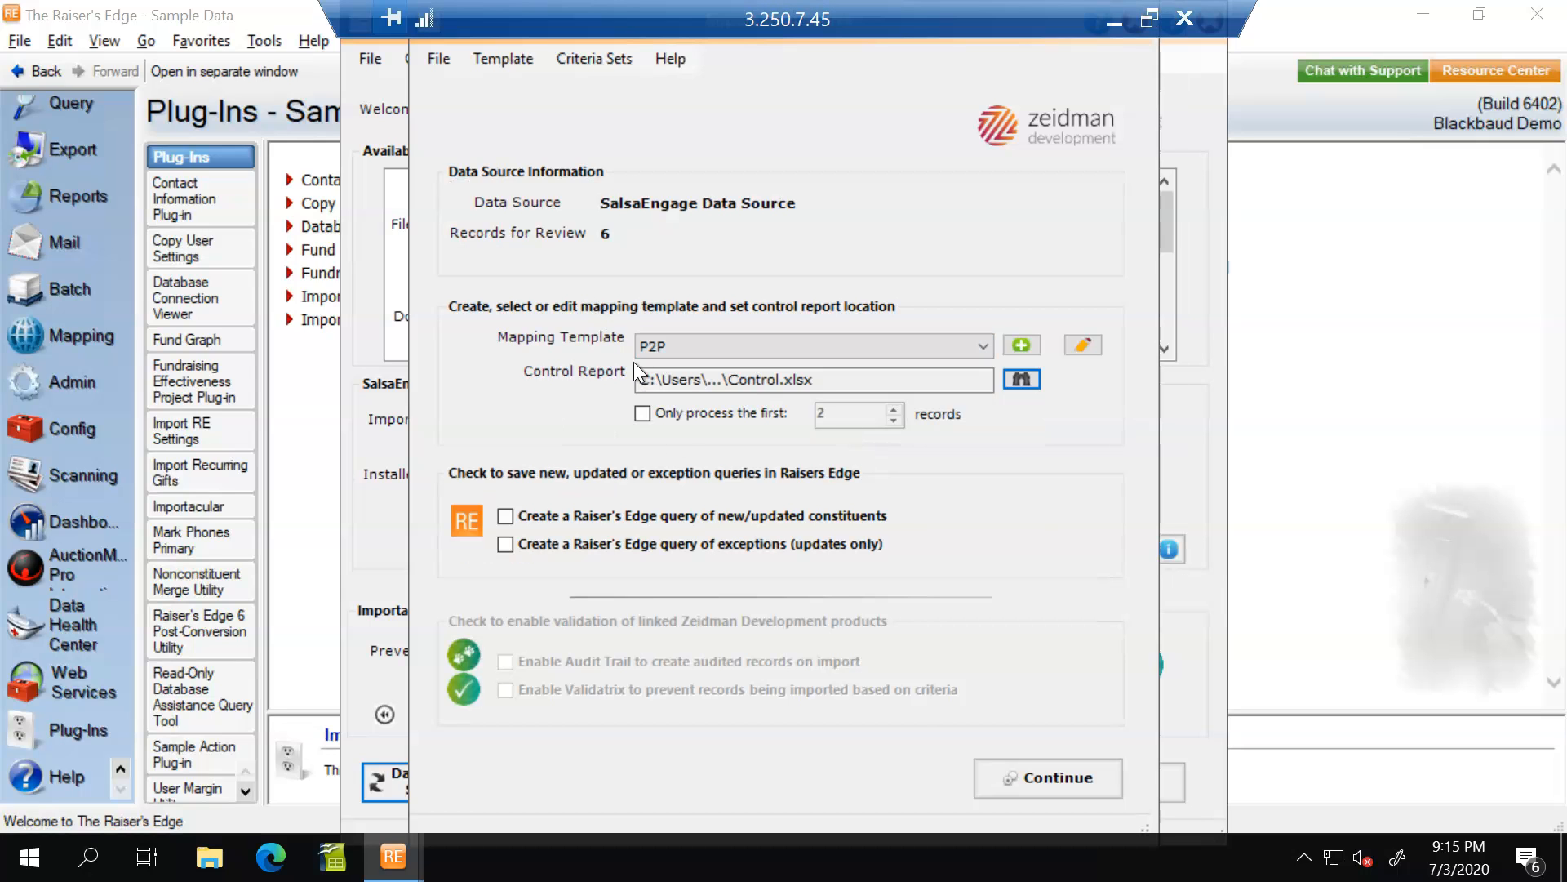
left_click(1050, 784)
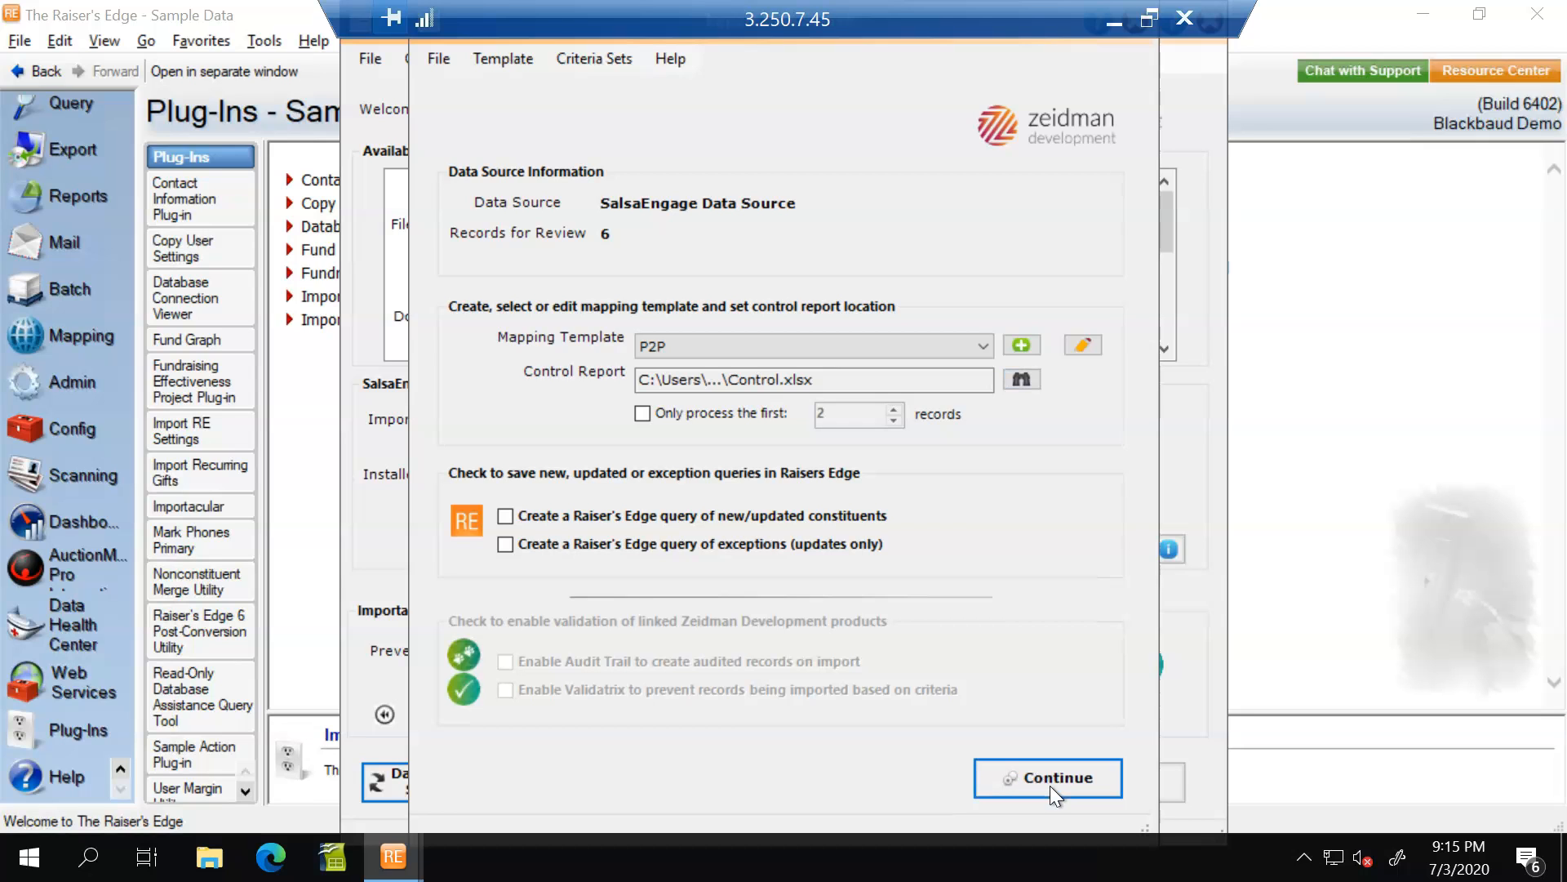